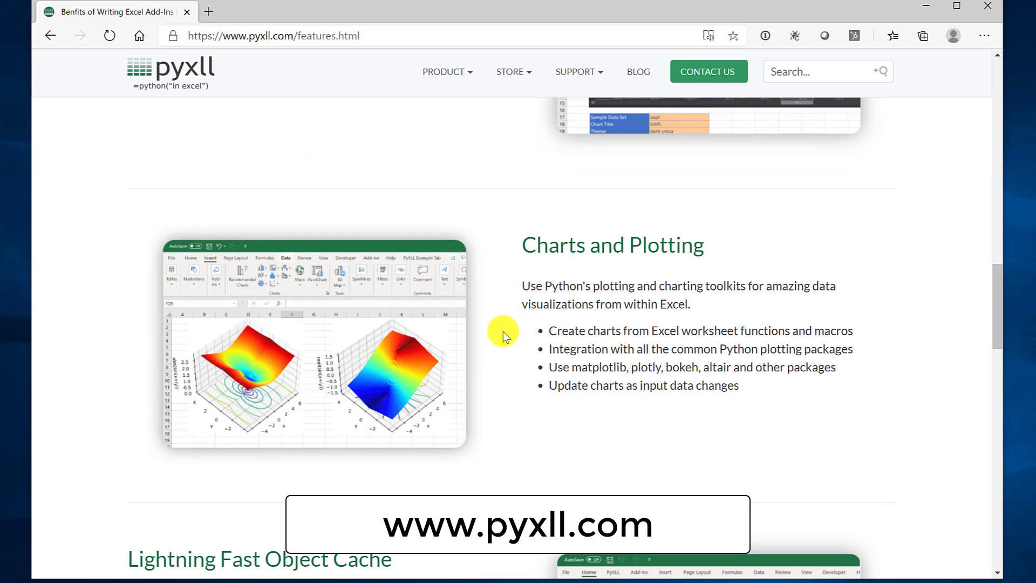
- Replace features.html in the PyXLL address with learn-python and load that page
scroll(503, 332, "down", 10)
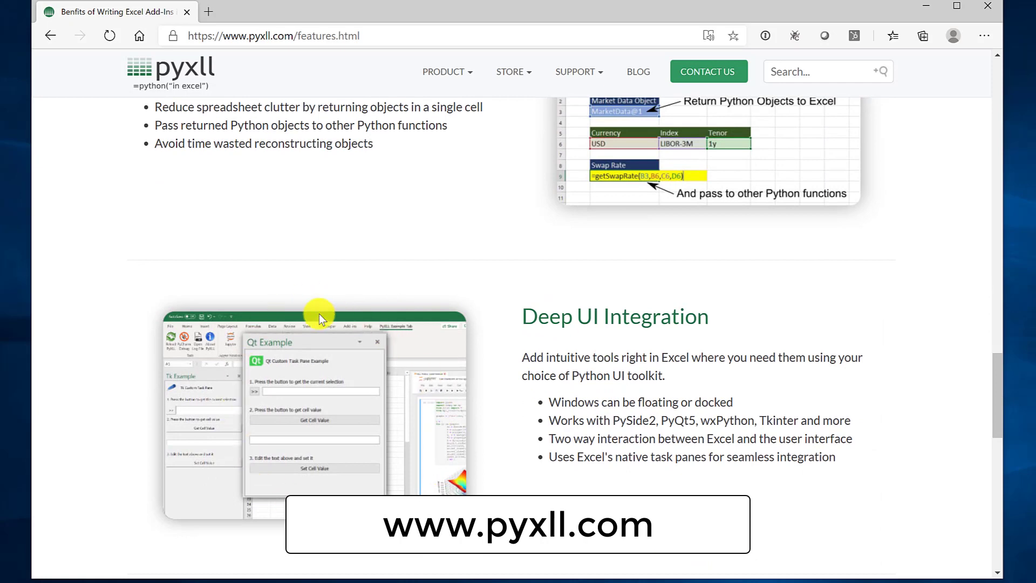
scroll(356, 317, "down", 4)
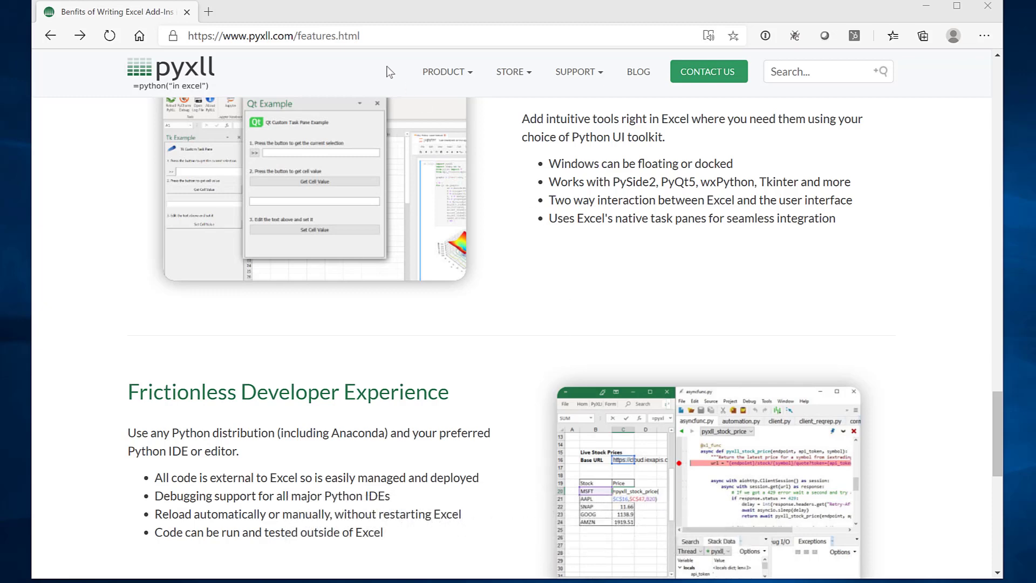
left_click(297, 35)
left_click_drag(297, 36, 439, 36)
type("learn-")
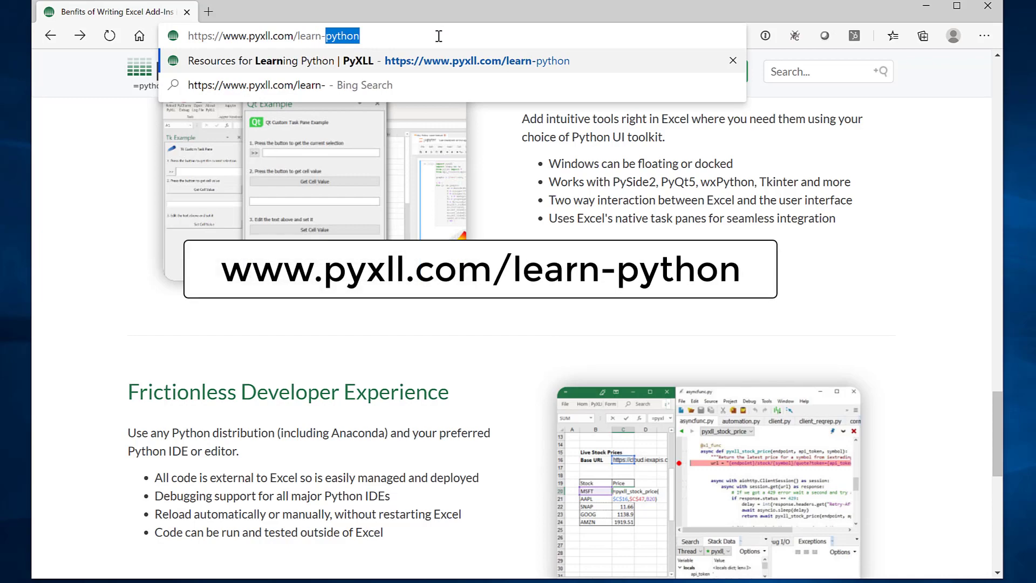
key("Return")
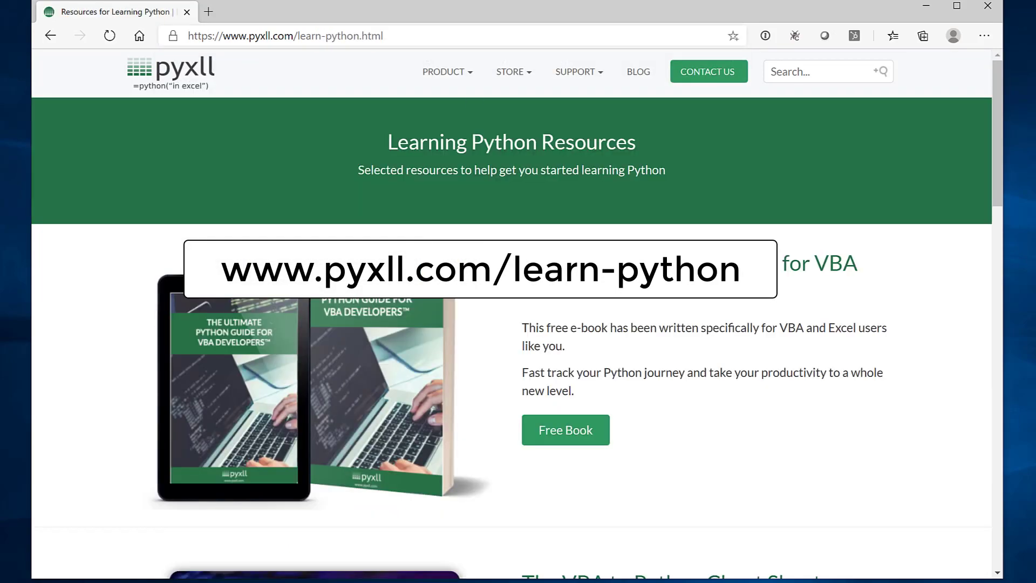
- Scroll through the Learning Python Resources page to review its content
scroll(741, 316, "down", 10)
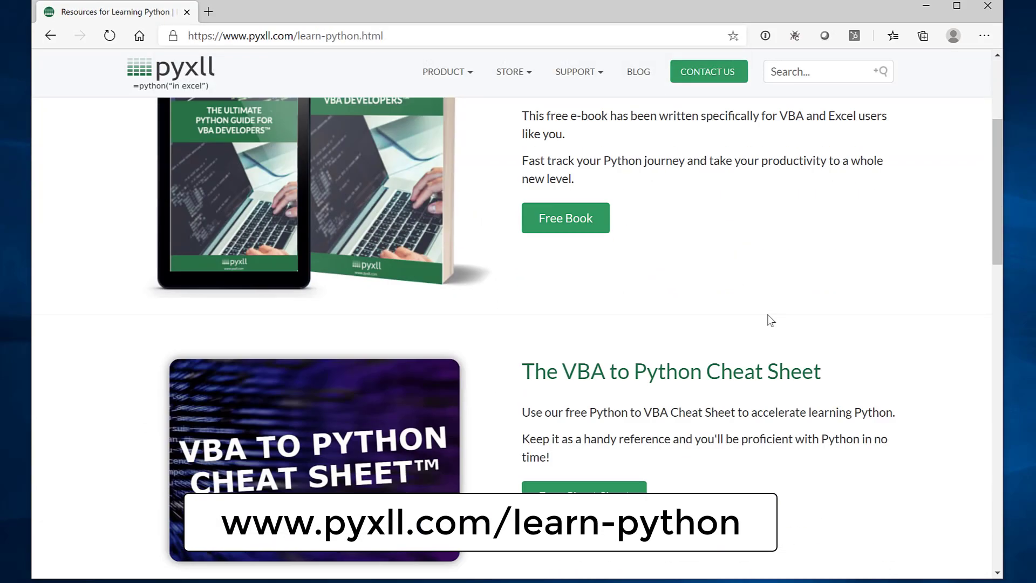
scroll(858, 406, "down", 12)
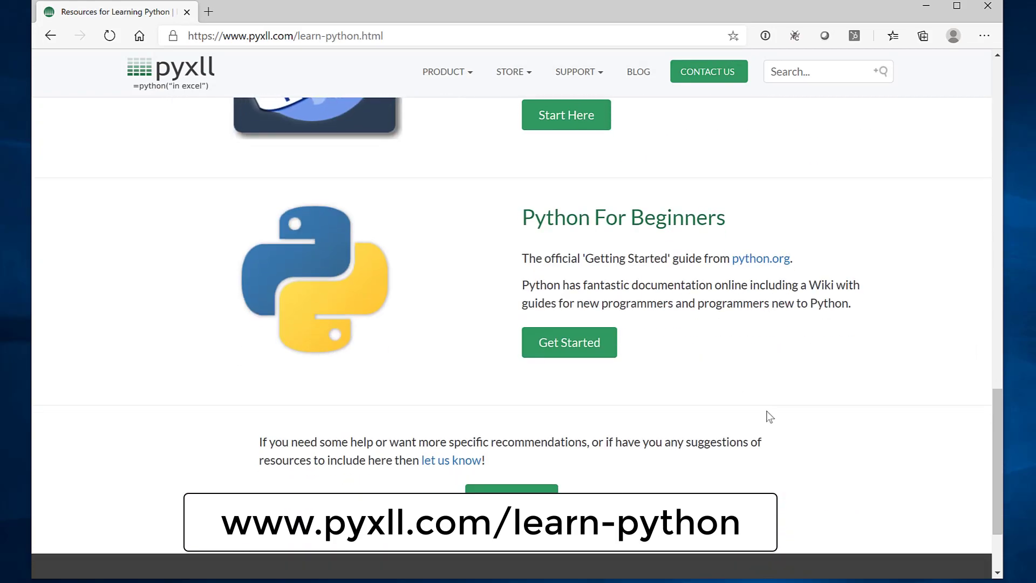
scroll(809, 442, "up", 2)
scroll(809, 442, "down", 3)
scroll(810, 442, "up", 5)
scroll(812, 442, "up", 10)
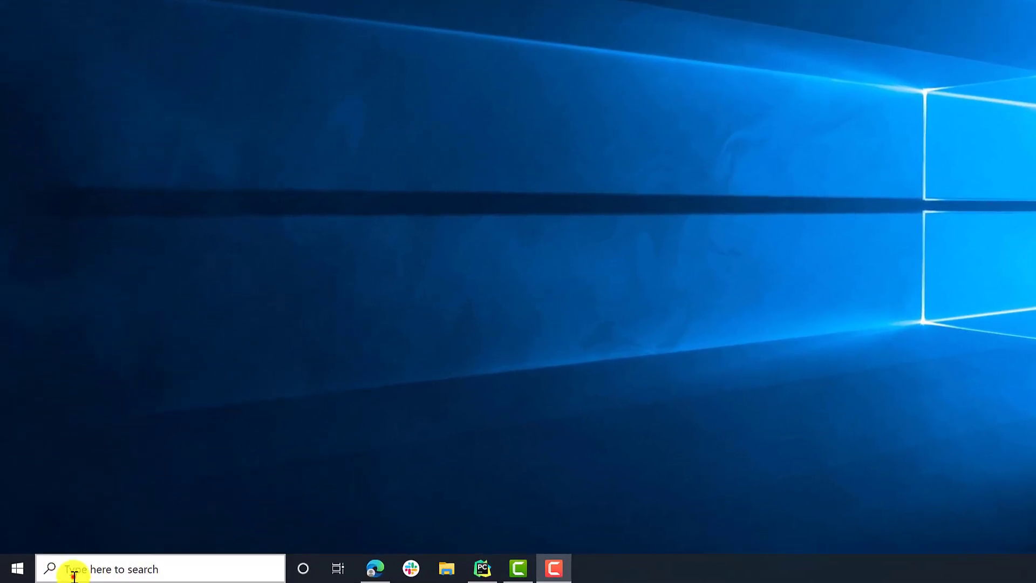
- Search Windows for 'anan' and launch Anaconda Prompt (miniconda3)
left_click(74, 576)
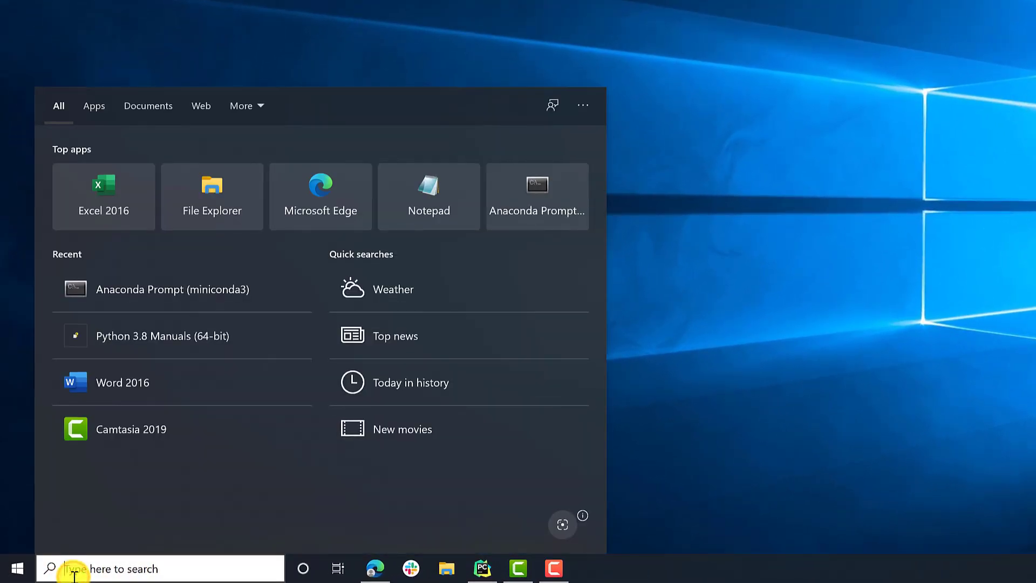
type("anan")
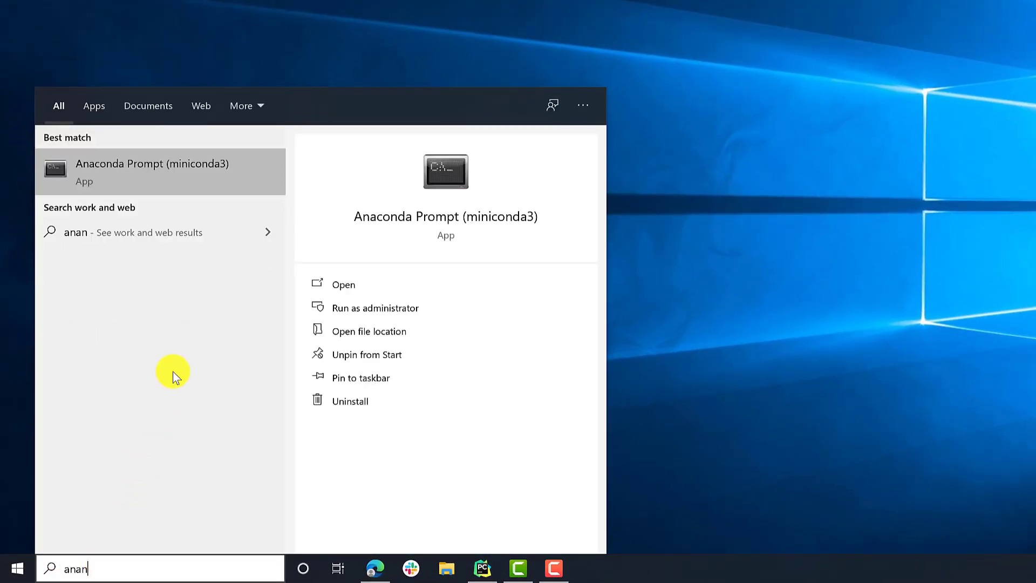
left_click(145, 170)
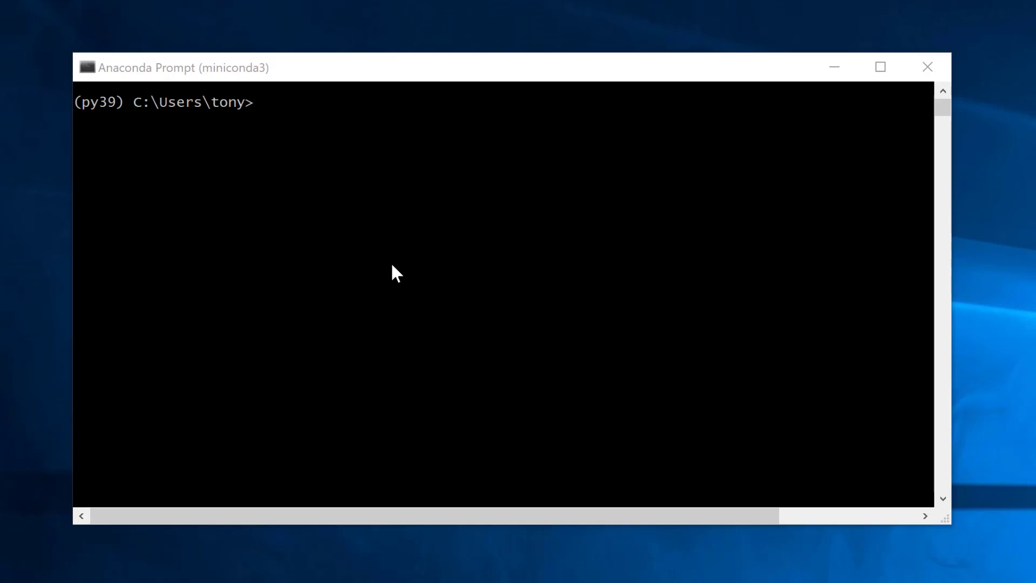
- Activate the py39 conda environment in Anaconda Prompt
left_click(398, 267)
type("activate py")
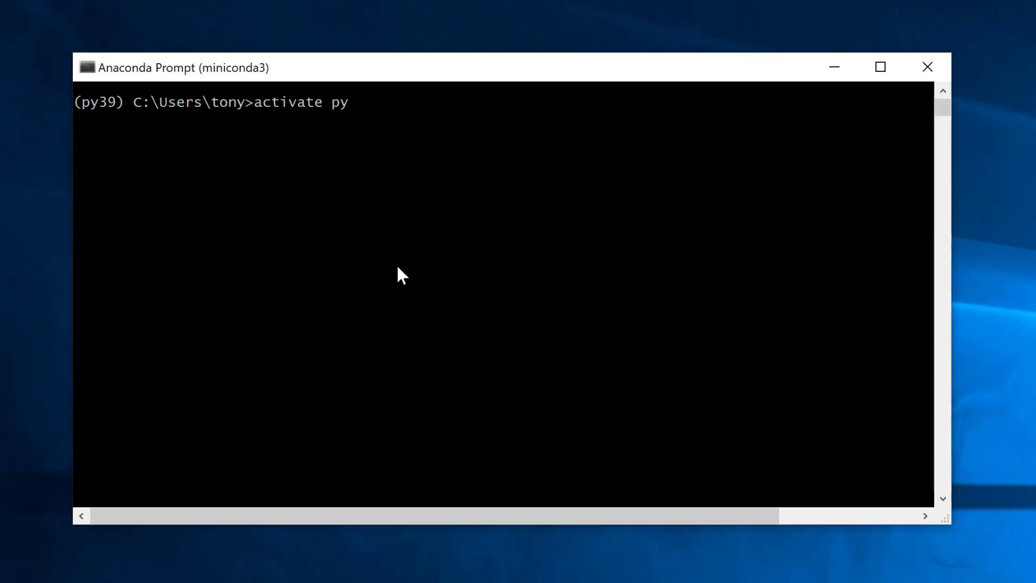
type("39")
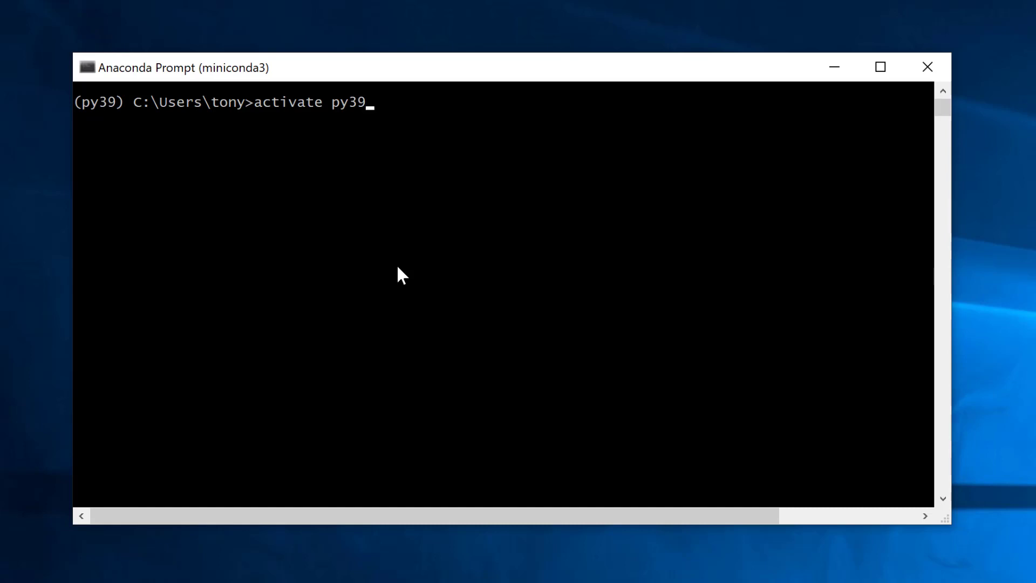
key("Return")
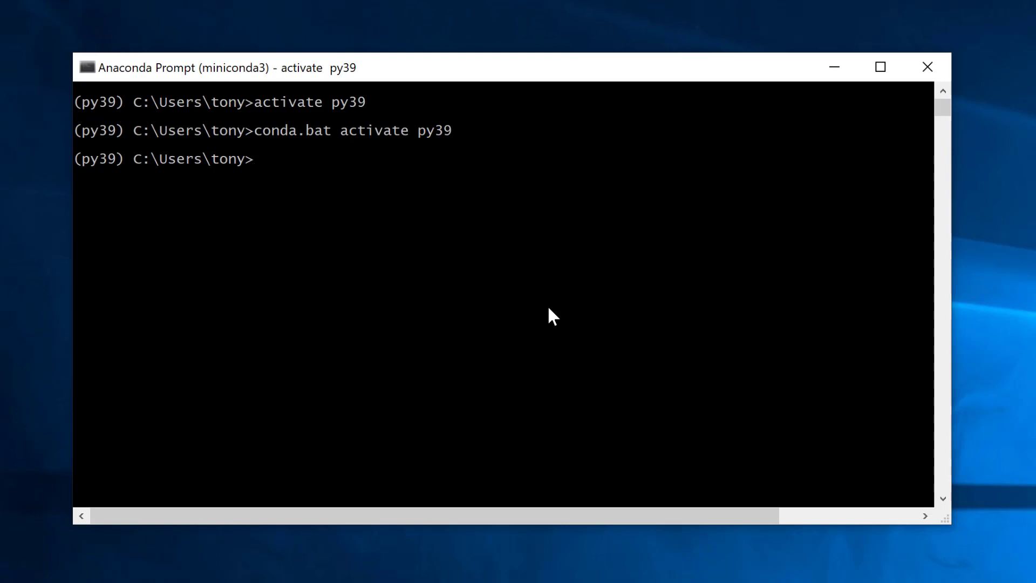
- Install the pyxll package with pip, then run pyxll install
type("pip instal p")
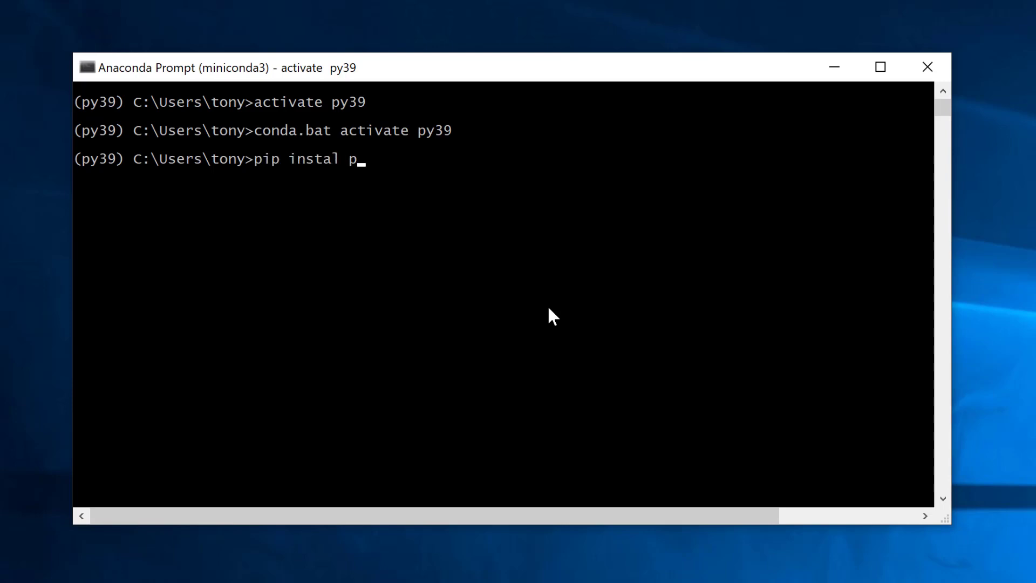
key("BackSpace")
key("BackSpace")
type("l pyxll")
key("Return")
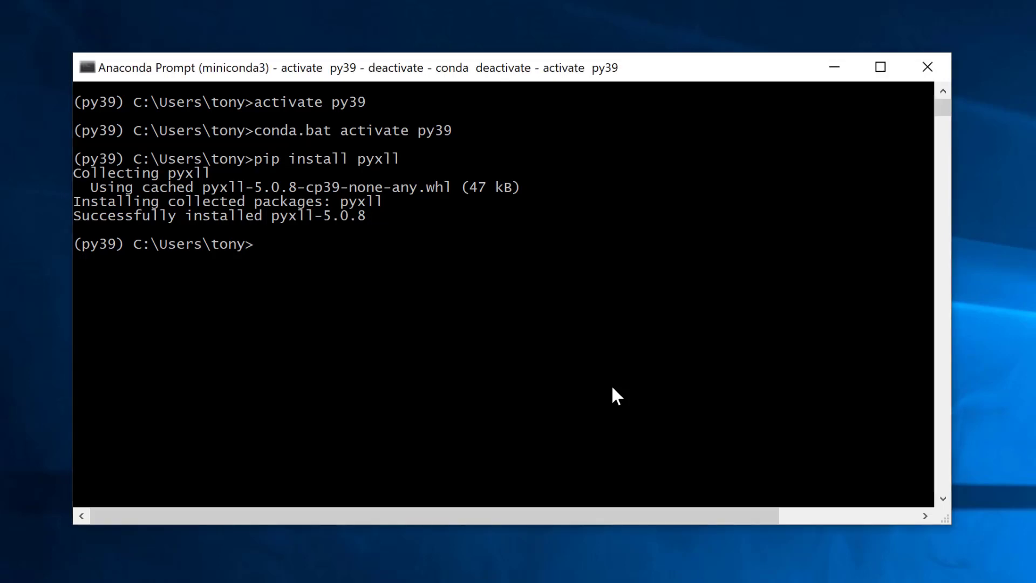
type("pyxll install")
key("Return")
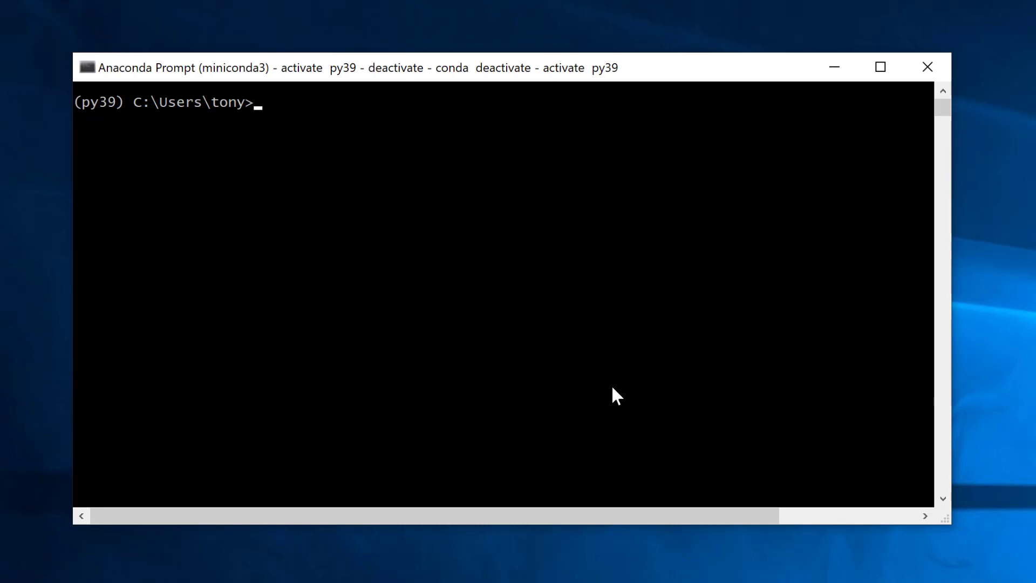
- Start python -m pyxll install, request a download, and enter the user's name and e-mail
type("python -m pyxll")
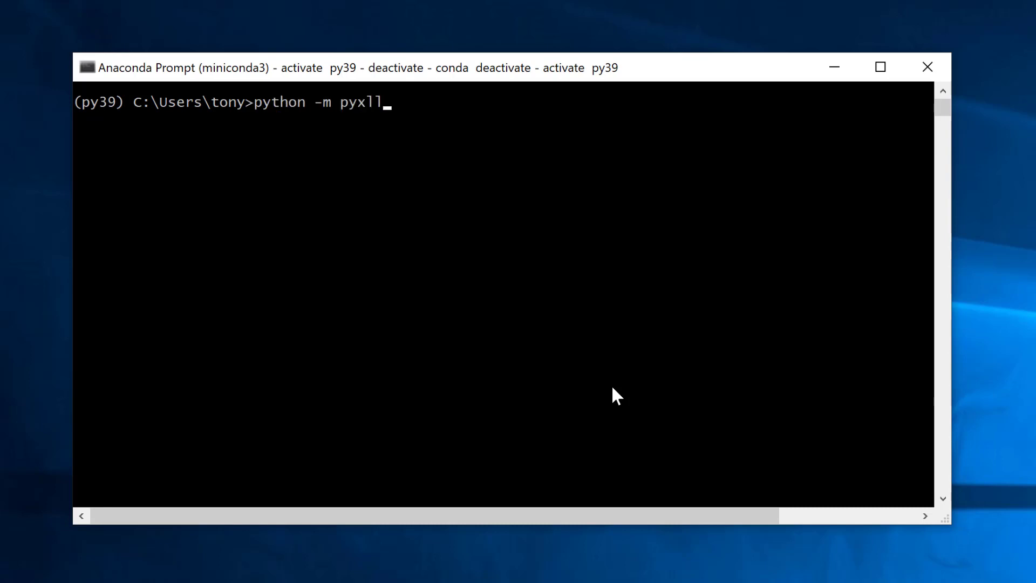
type(" install")
key("Return")
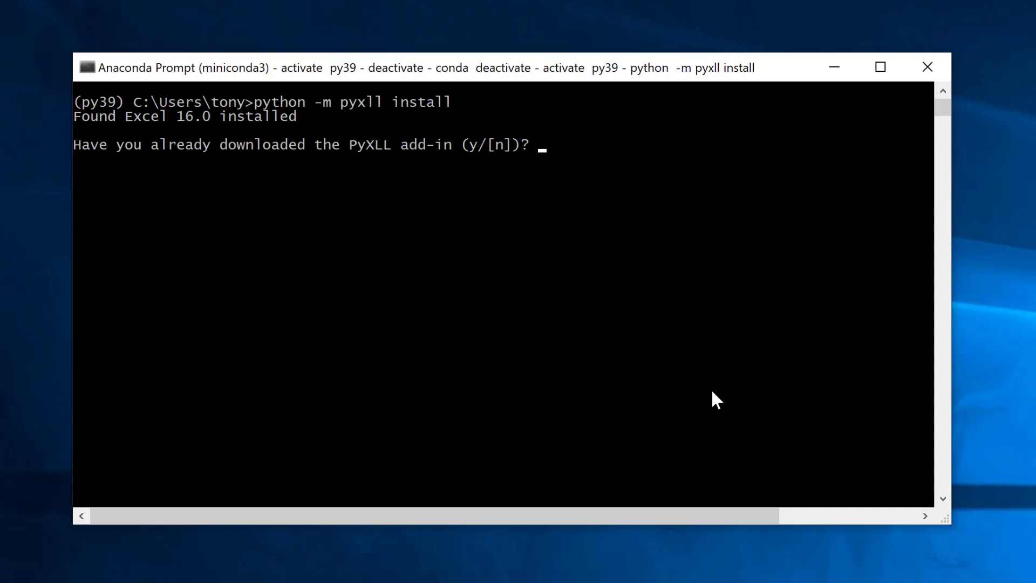
type("n")
key("Return")
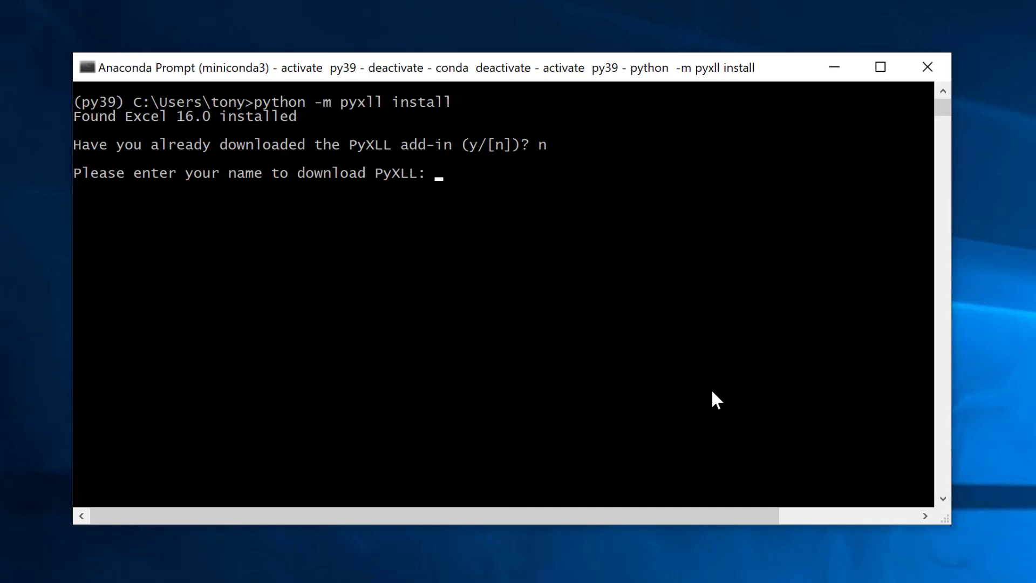
key("Return")
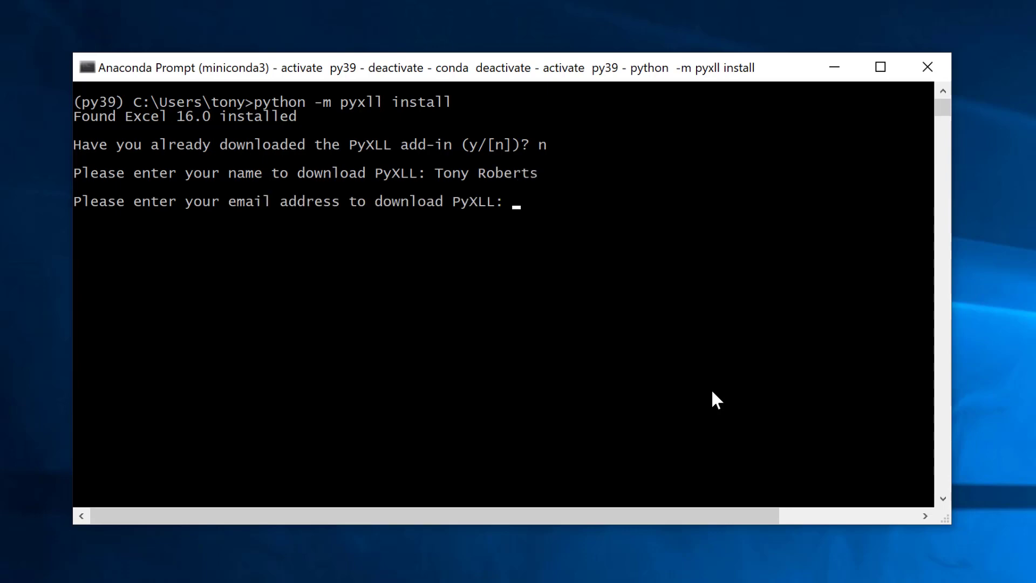
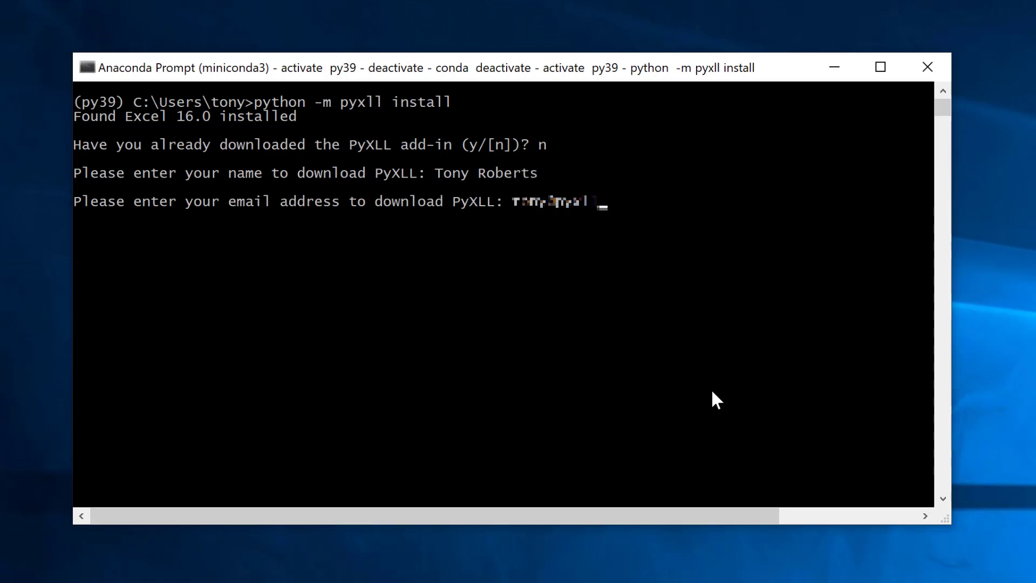
key("Return")
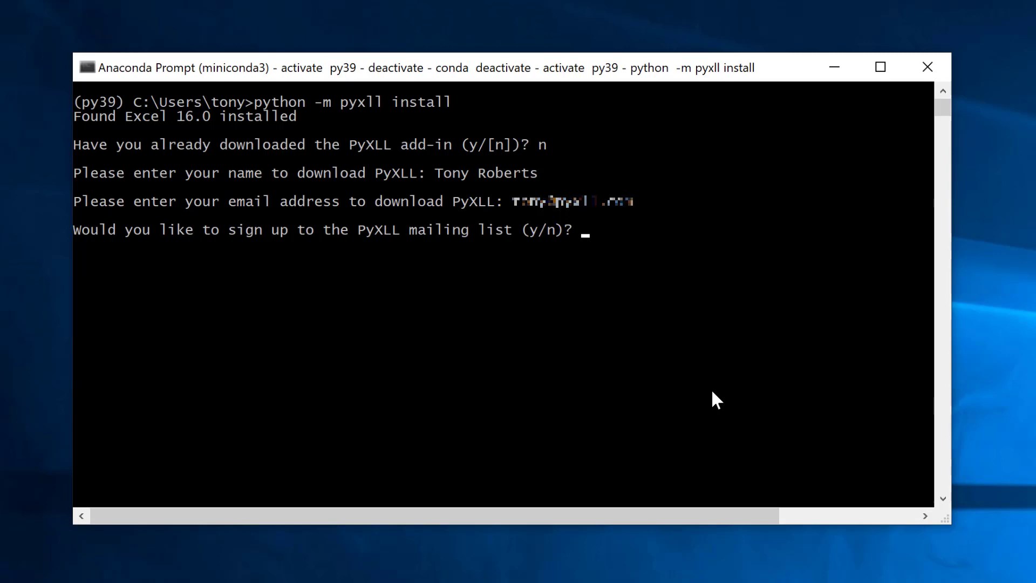
- Join the mailing list, agree to the terms, and keep the default install path
type("y")
key("Return")
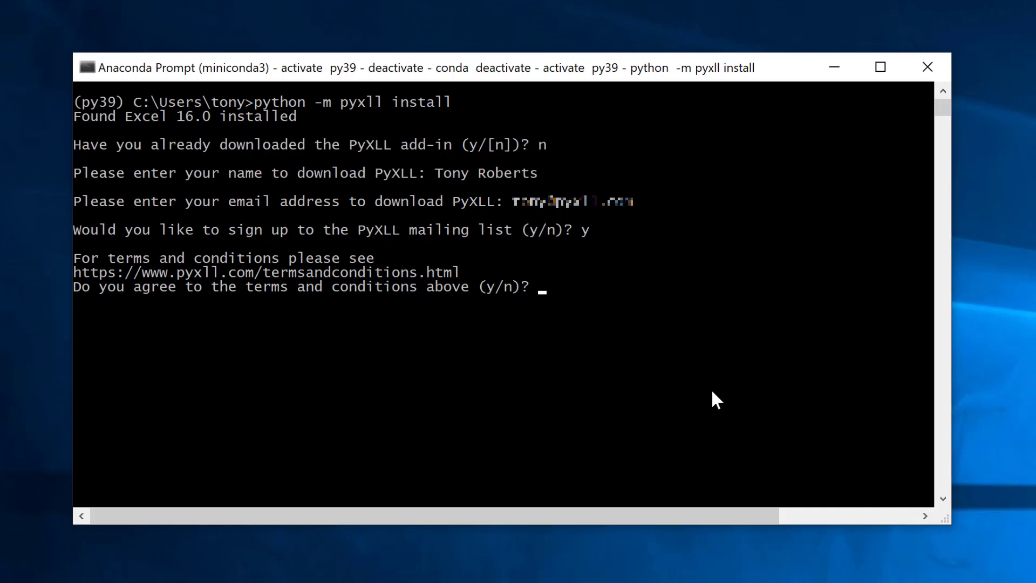
type("y")
key("Return")
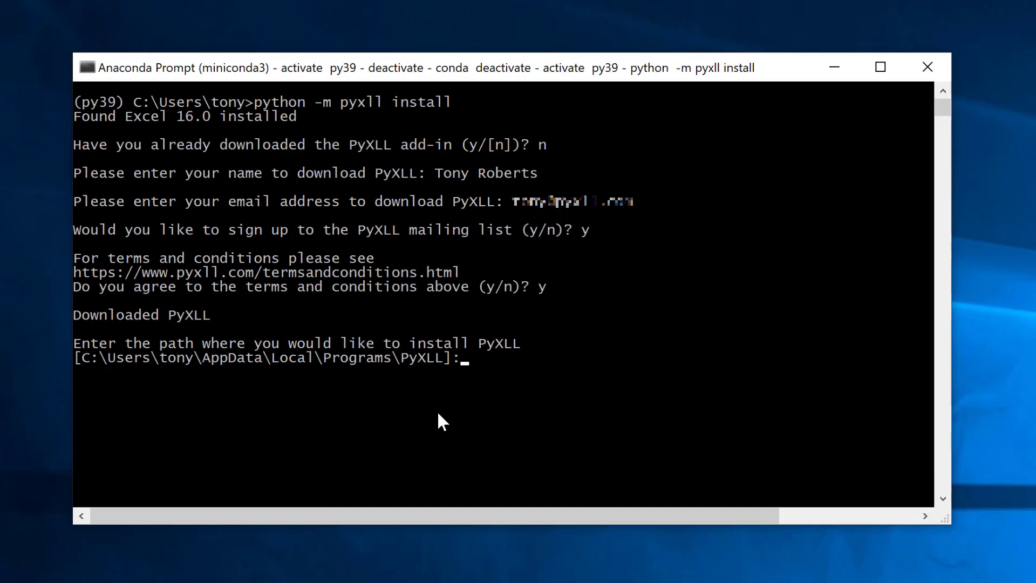
key("Return")
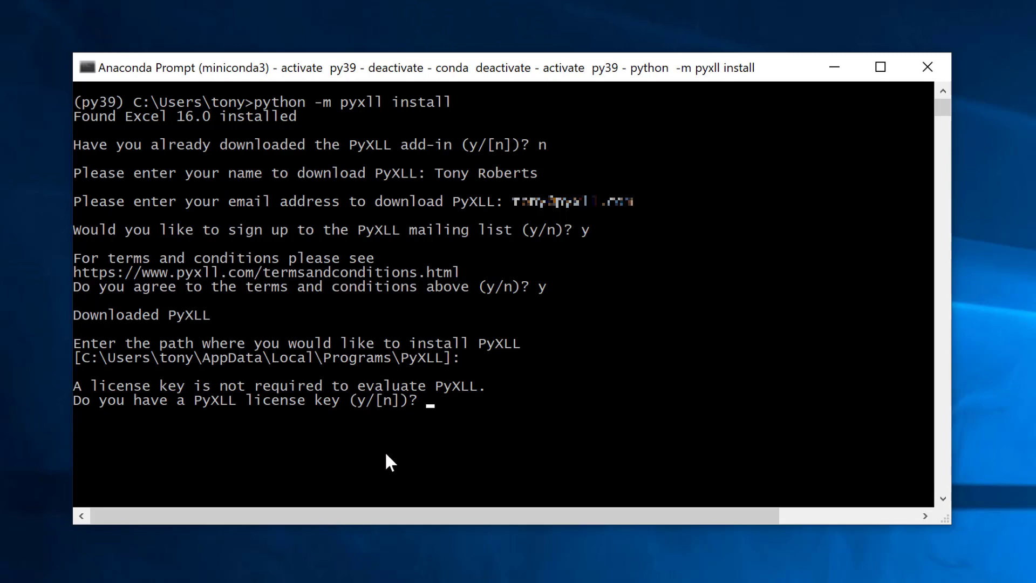
- Finish the PyXLL install without a licence key and select the printed install path
type("n")
key("Return")
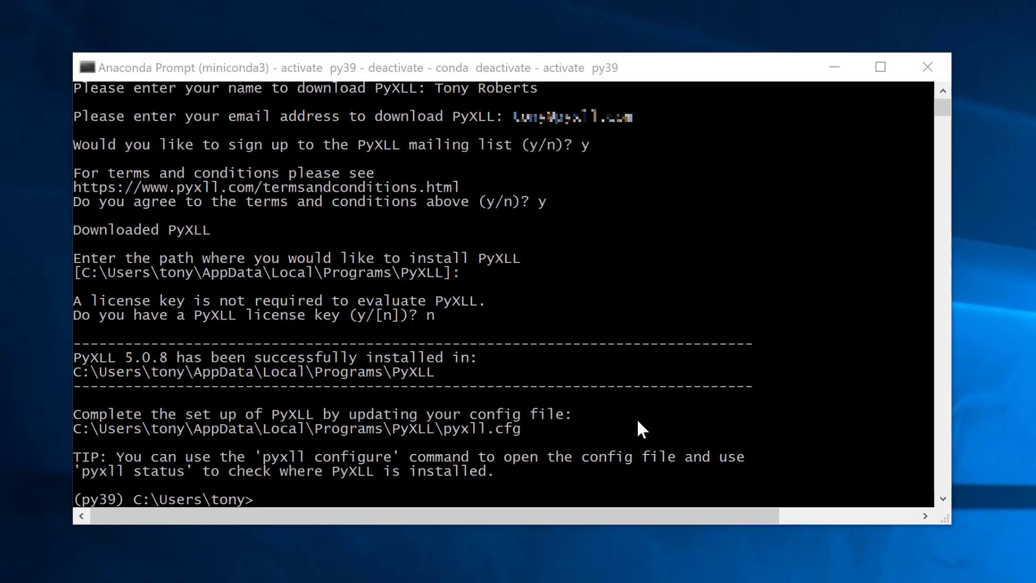
left_click(573, 424)
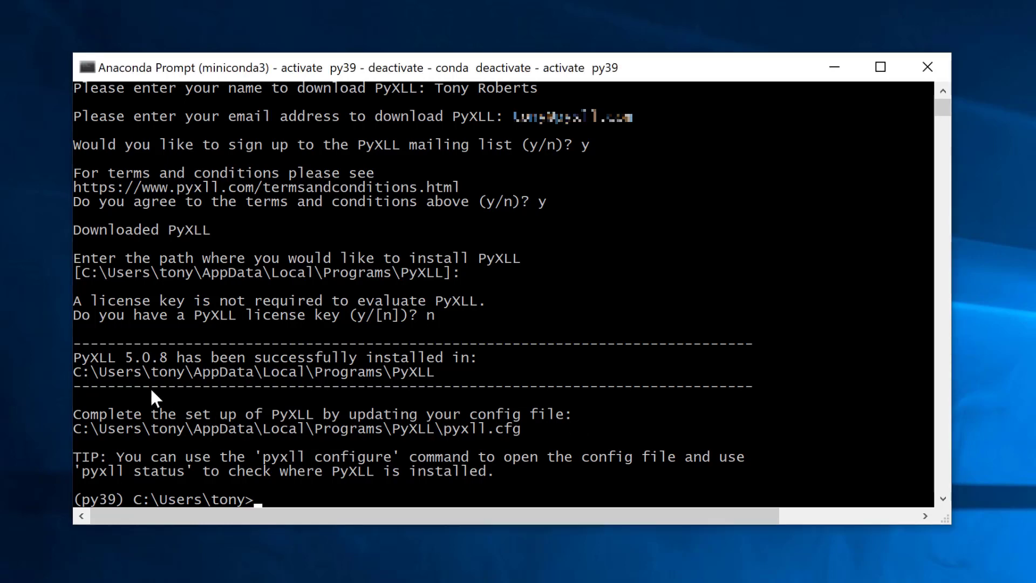
left_click_drag(76, 372, 428, 377)
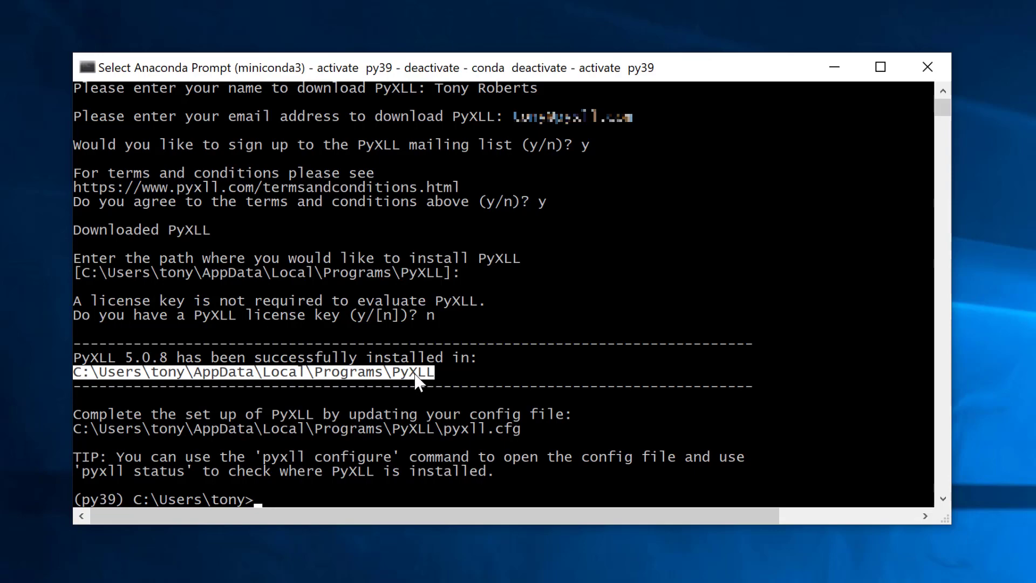
- Copy the install path and open File Explorer's location field
key("ctrl+c")
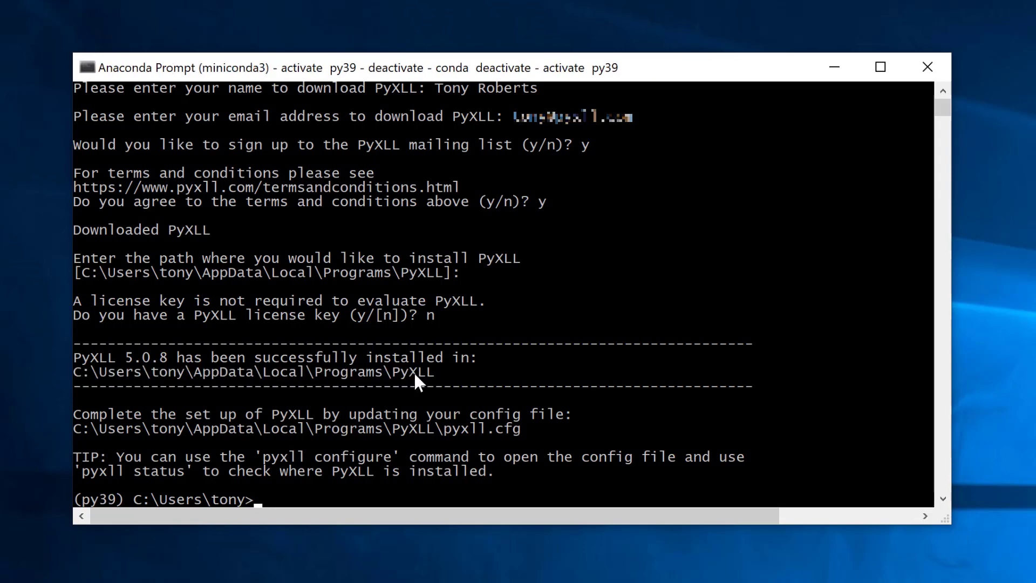
key("super+e")
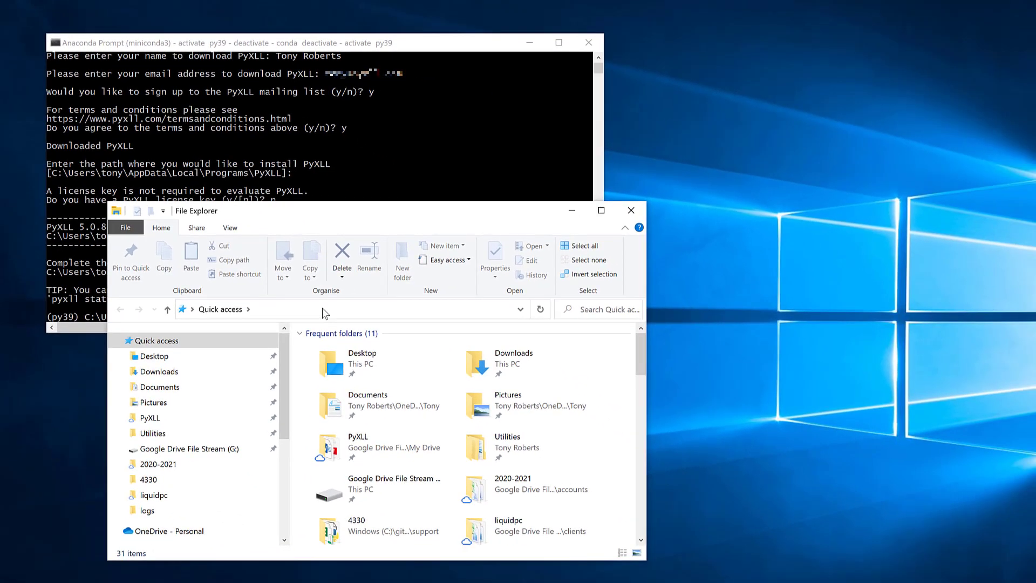
left_click(326, 311)
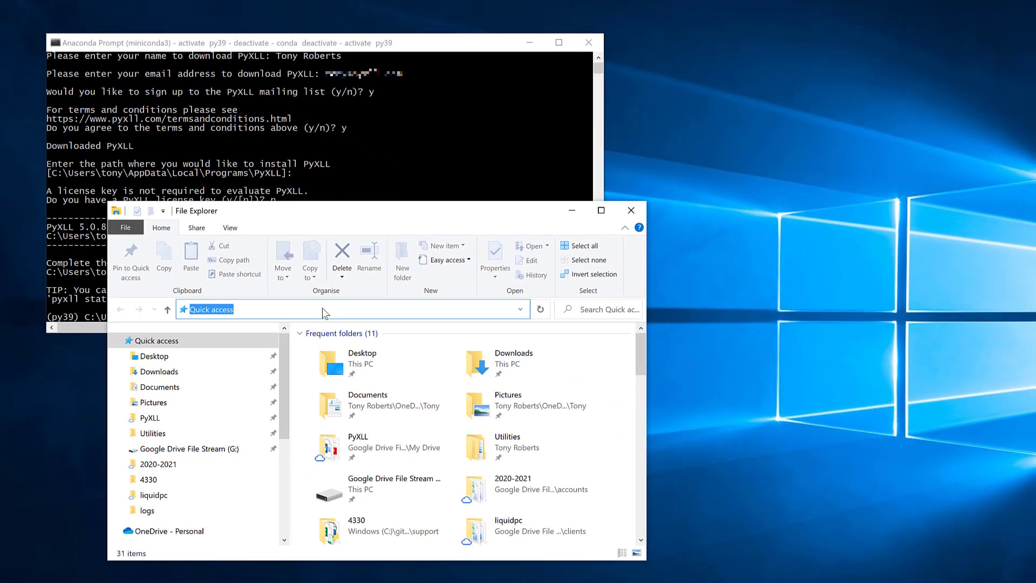
- Paste the path to open the PyXLL install folder, look inside examples, and return
key("ctrl+v")
key("Return")
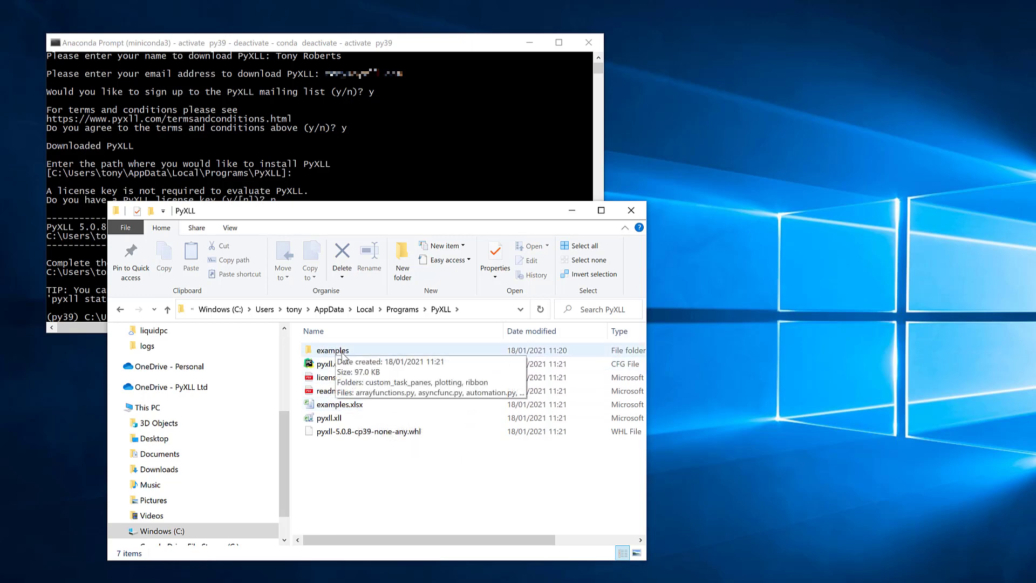
double_click(340, 355)
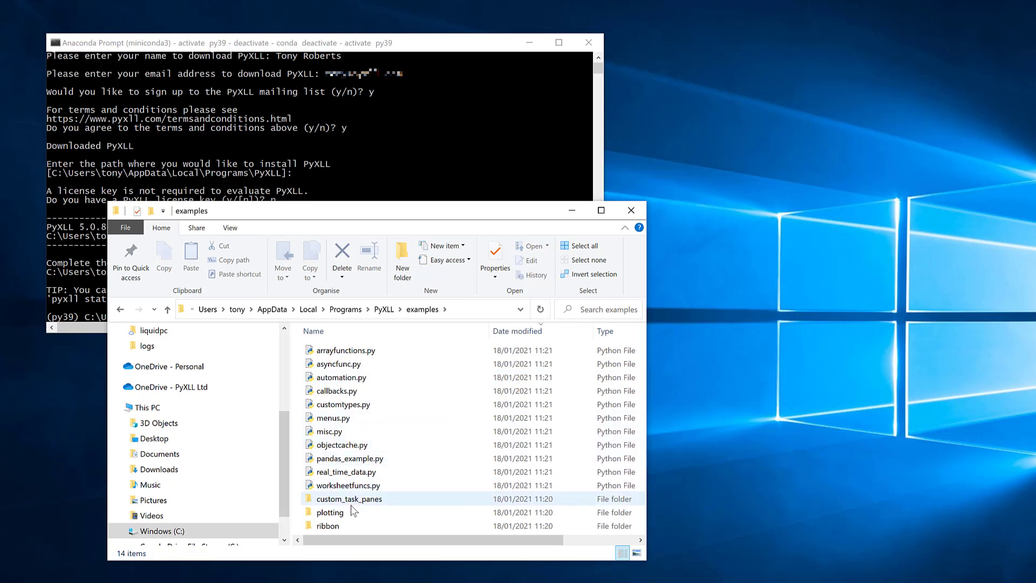
left_click(385, 310)
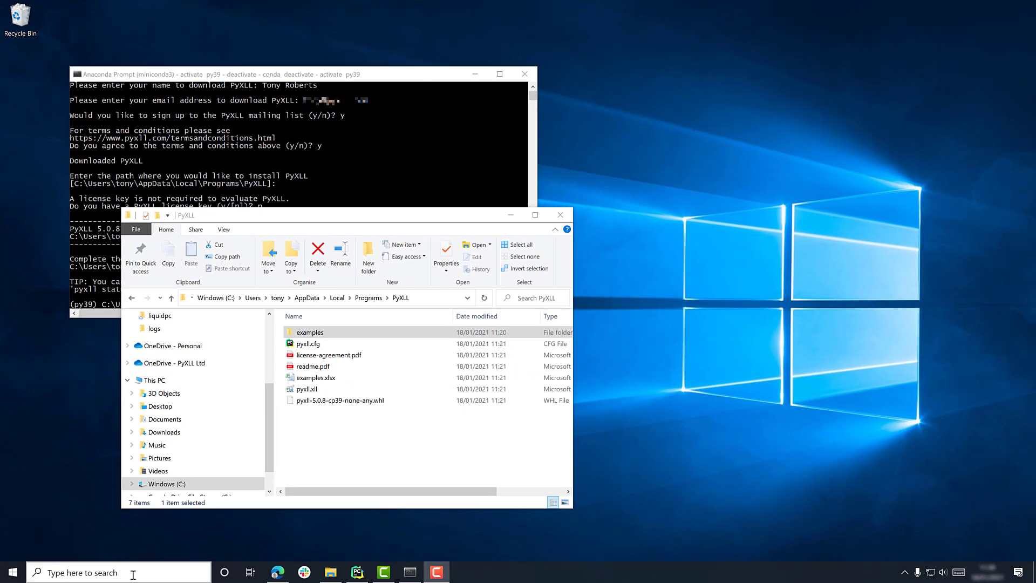
- Launch Excel 2016 via a search for 'exc' and start the PyXLL evaluation trial
left_click(132, 575)
type("exc")
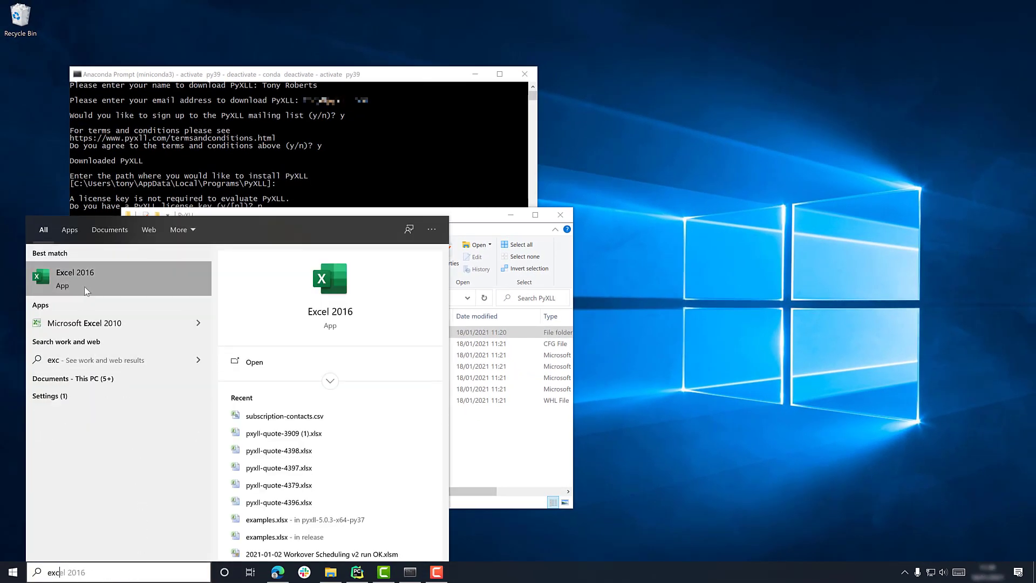
left_click(86, 281)
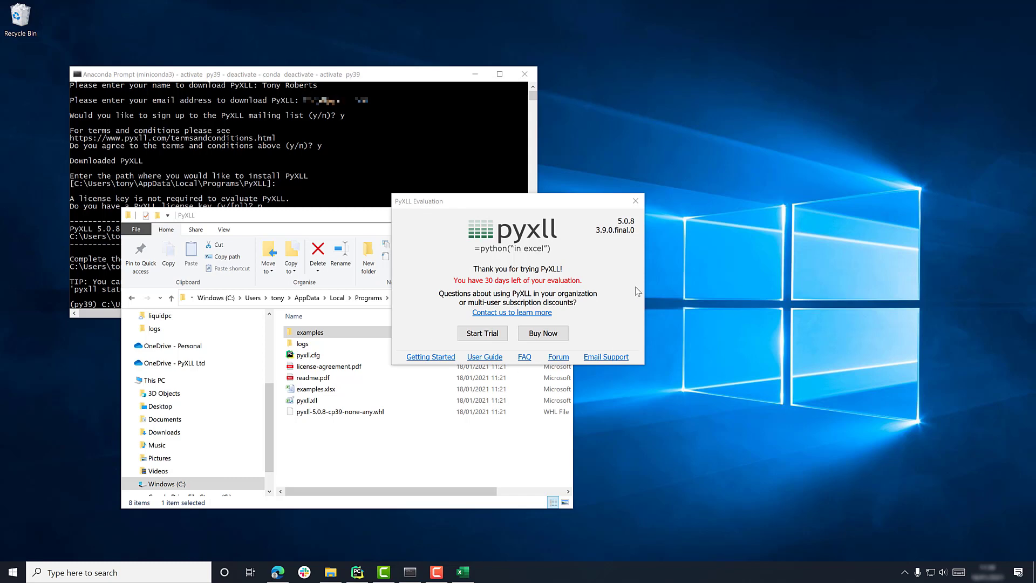
left_click(480, 336)
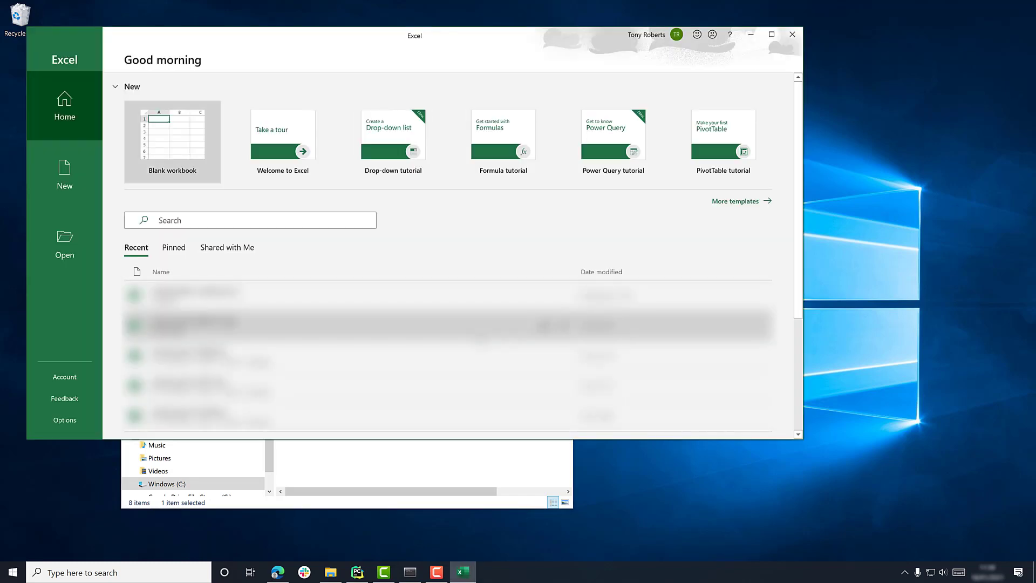
- Create blank workbook Book1 and show the PyXLL Example Tab on the ribbon
left_click(169, 140)
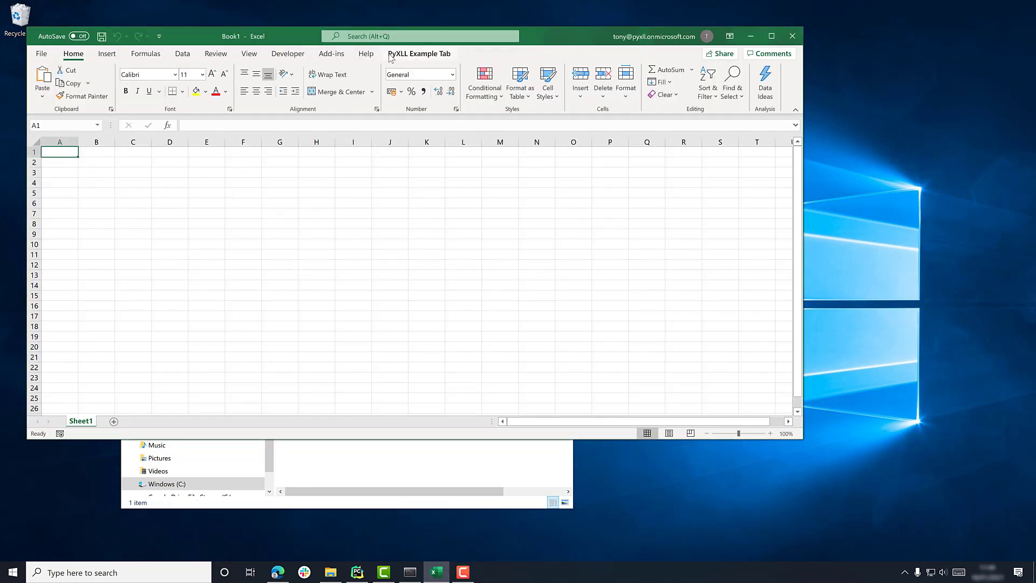
left_click(434, 55)
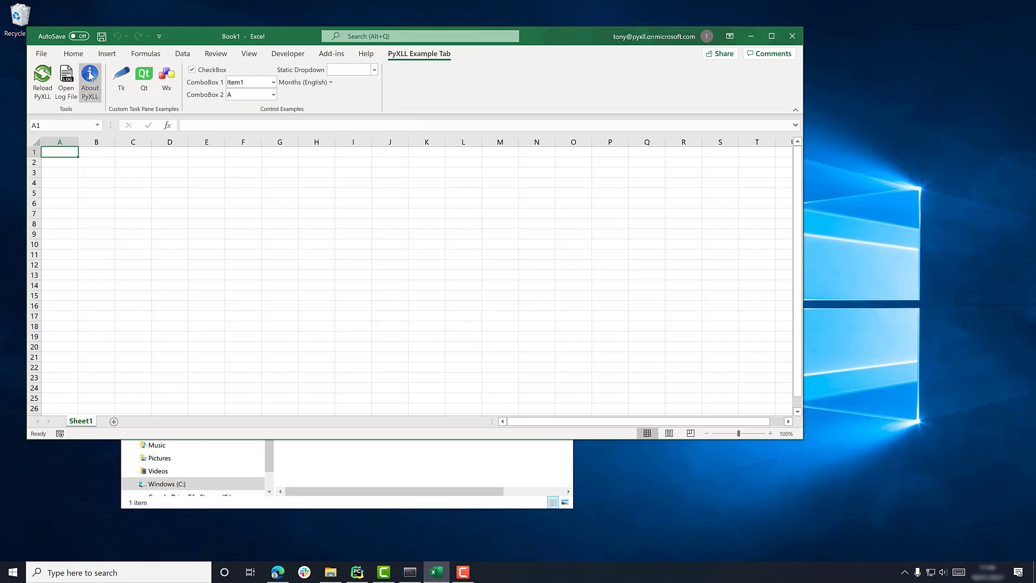
- Check PyXLL 5.0.8 in About PyXLL, open the logs folder with pyxll.20210118.log, then close About
left_click(90, 76)
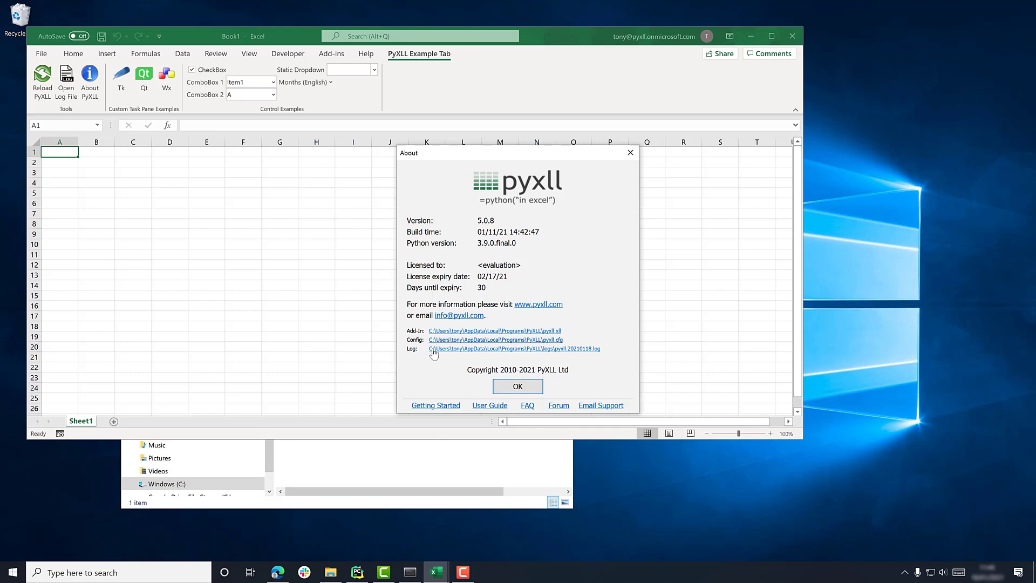
left_click(415, 449)
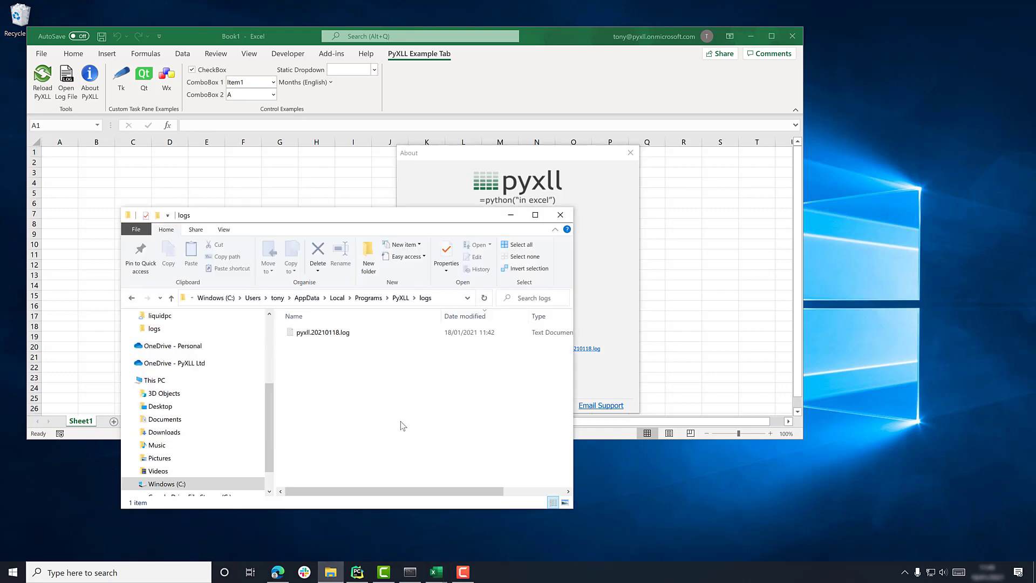
left_click(401, 299)
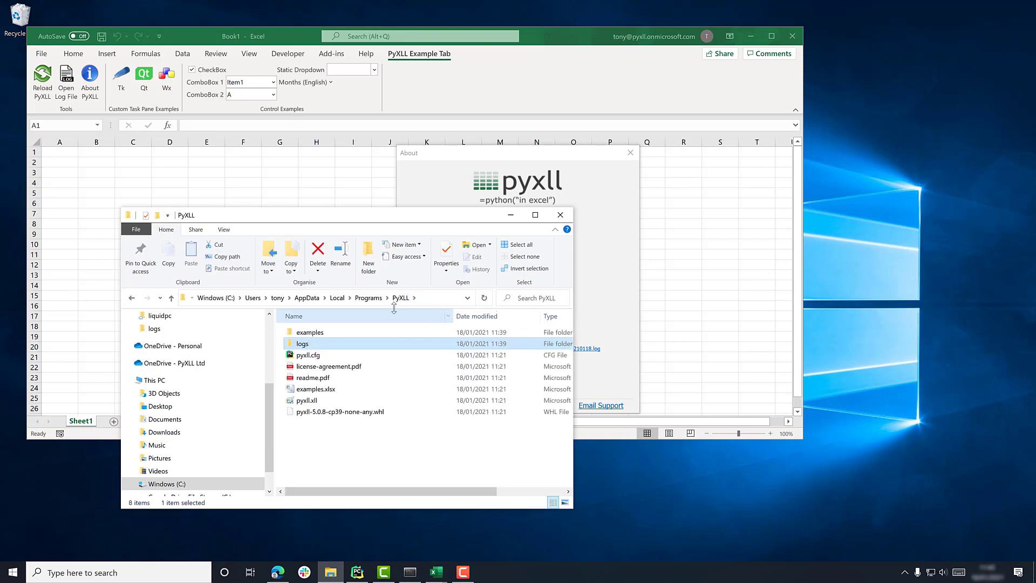
double_click(321, 345)
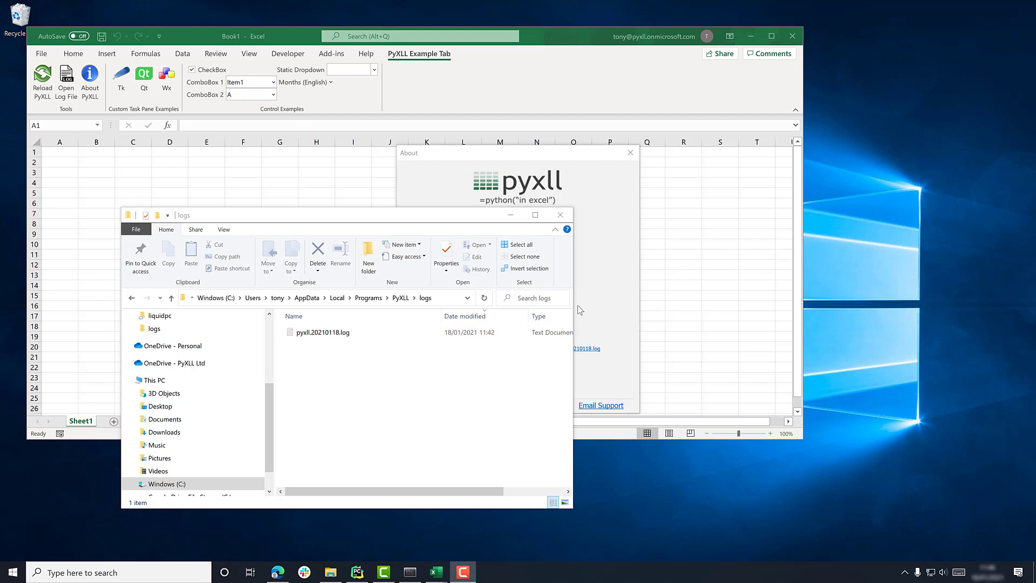
left_click(593, 288)
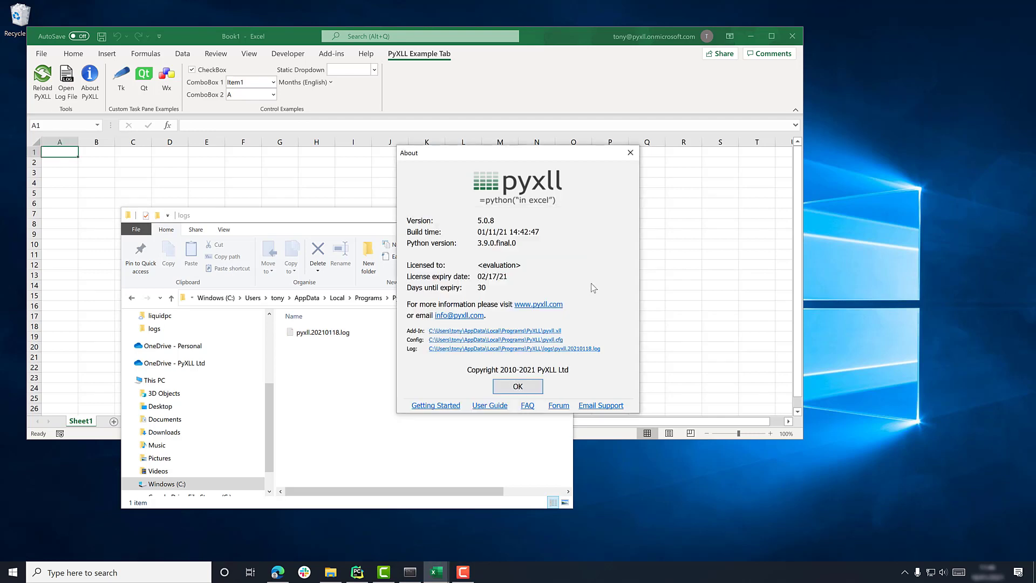
left_click(518, 387)
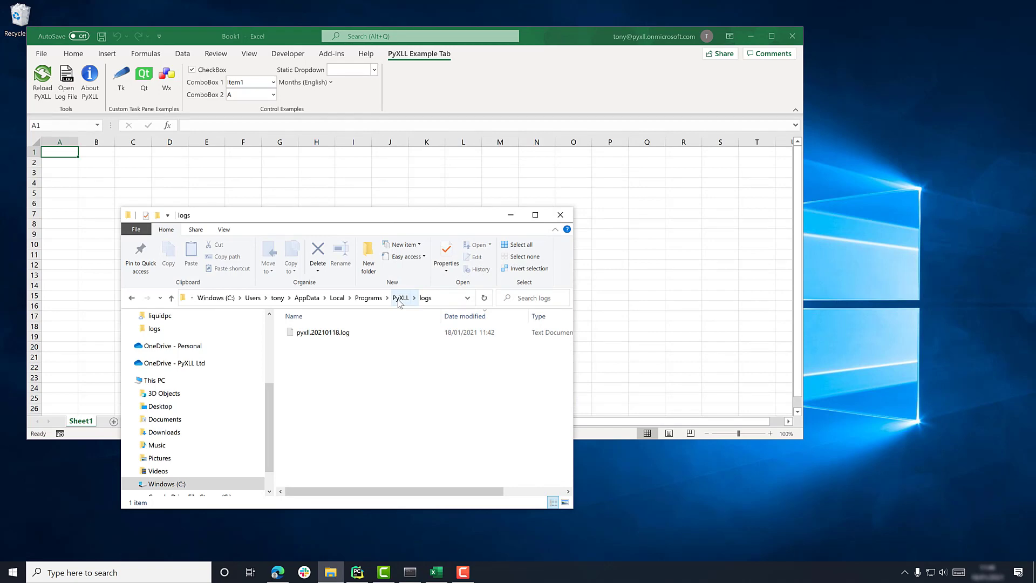
- Create a new folder named source in the PyXLL folder and open it
left_click(400, 303)
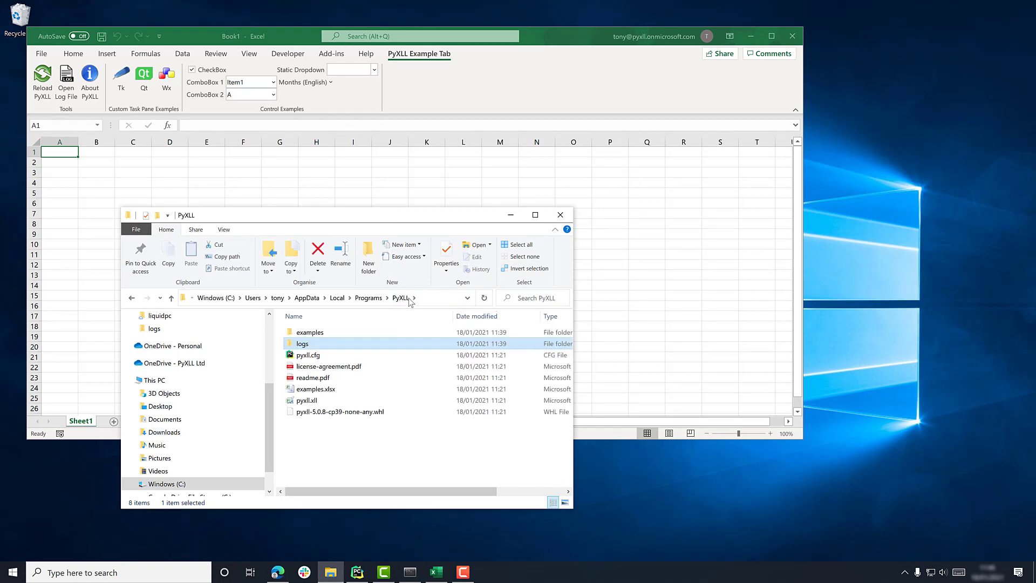
right_click(333, 439)
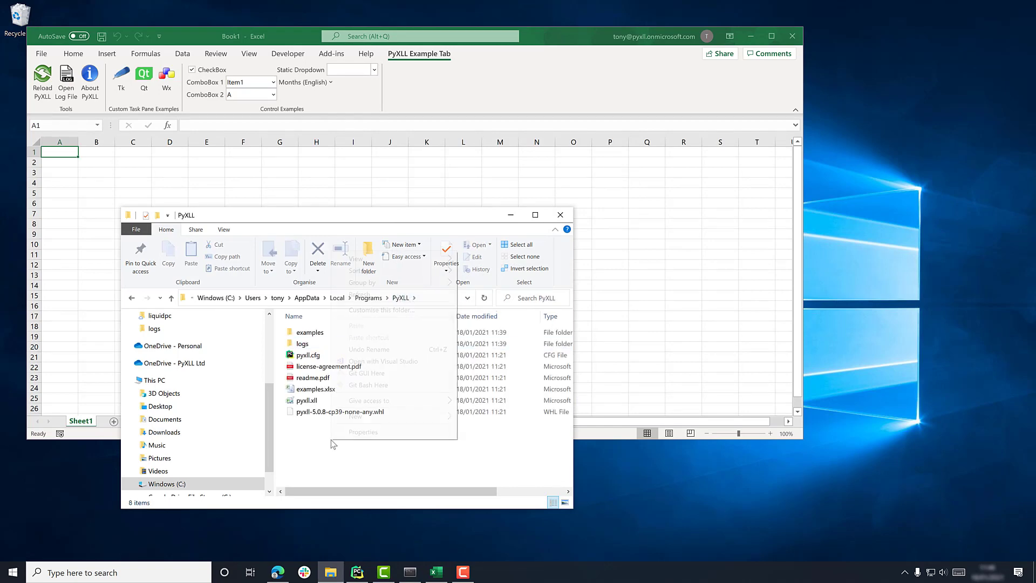
mouse_move(458, 422)
left_click(492, 419)
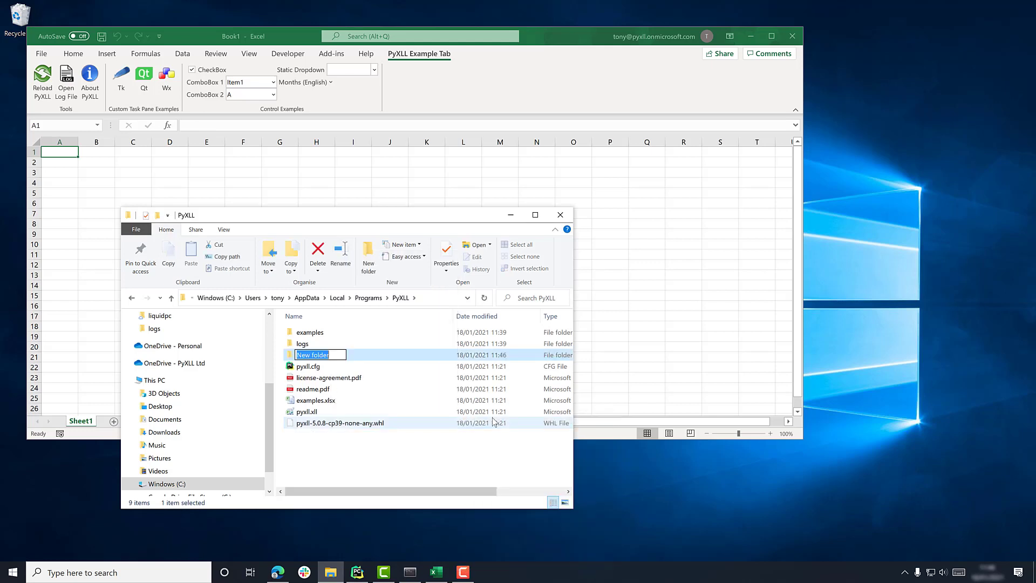
type("source")
key("Return")
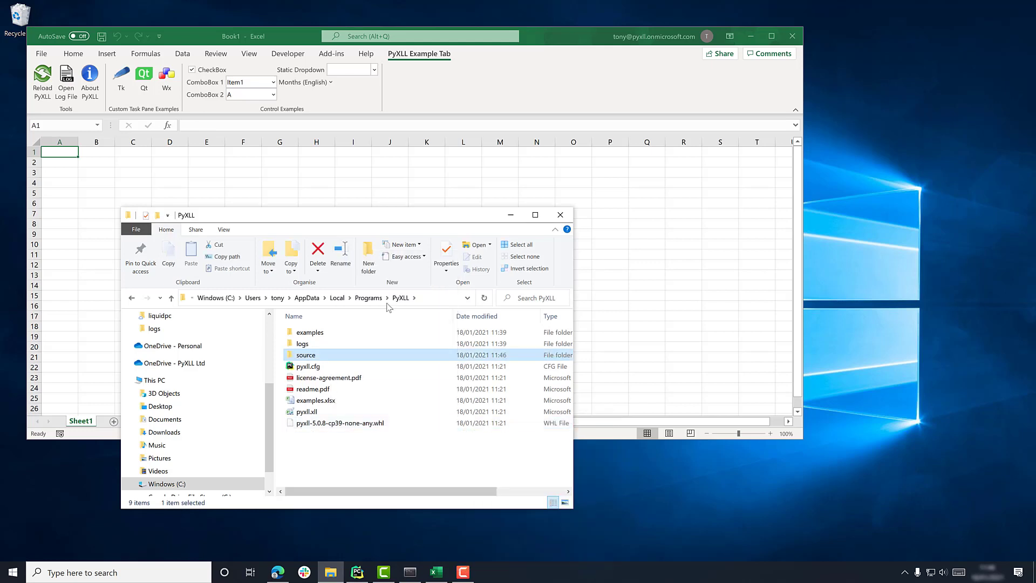
double_click(302, 355)
- Add a new text document in source and rename it py_funcs.py, dropping the .txt extension
right_click(327, 380)
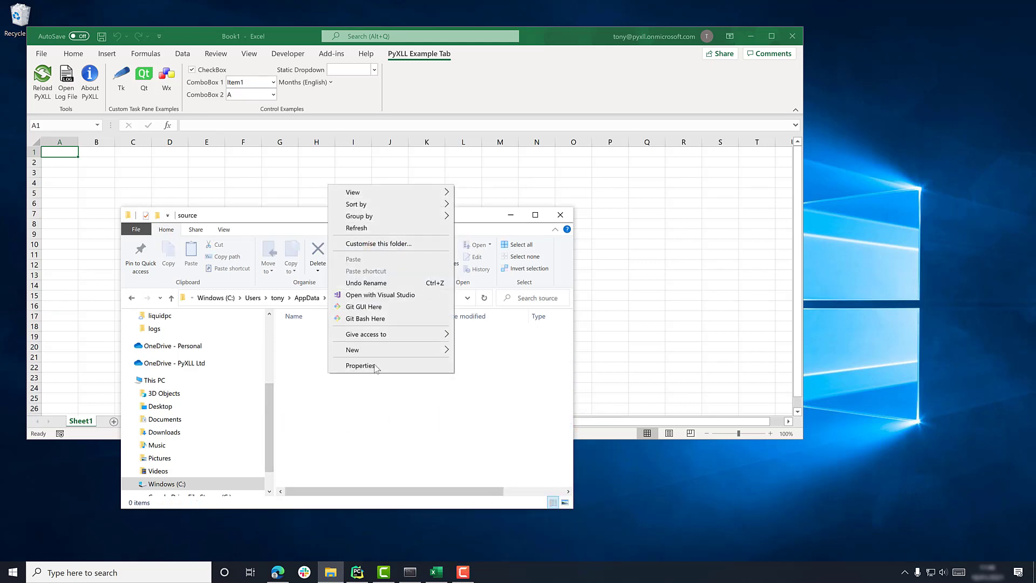
mouse_move(380, 356)
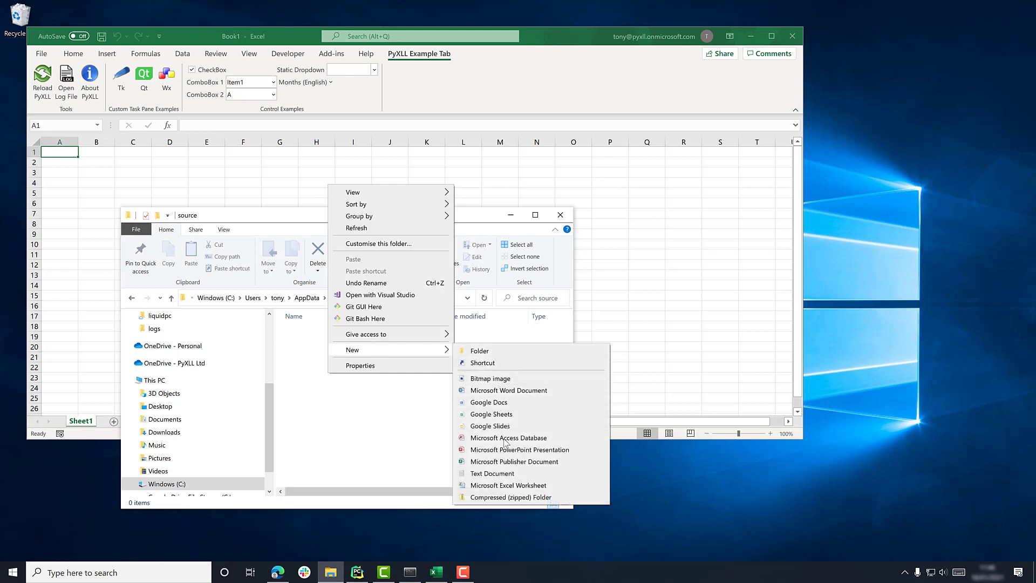
left_click(492, 473)
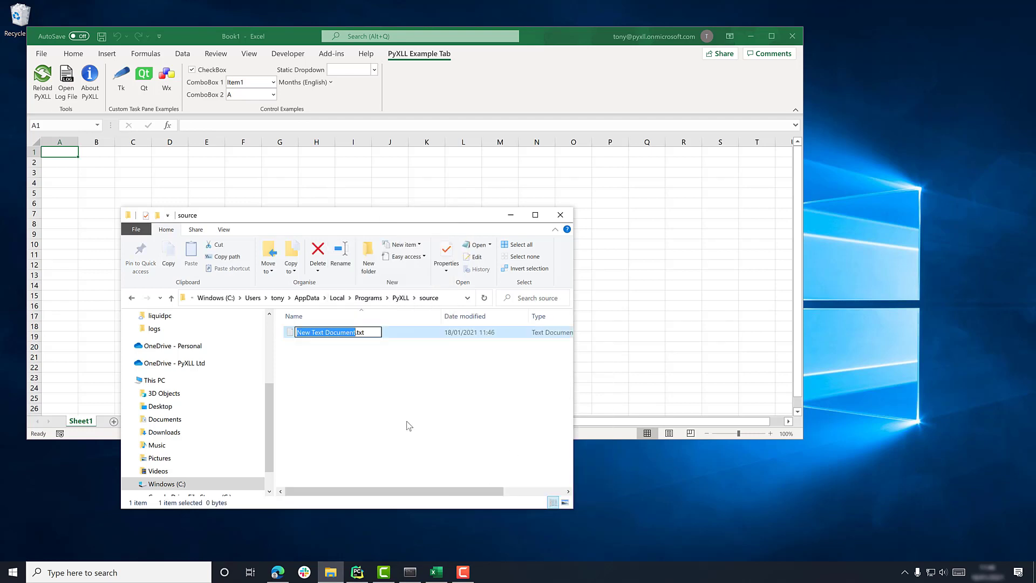
type("py_funcs")
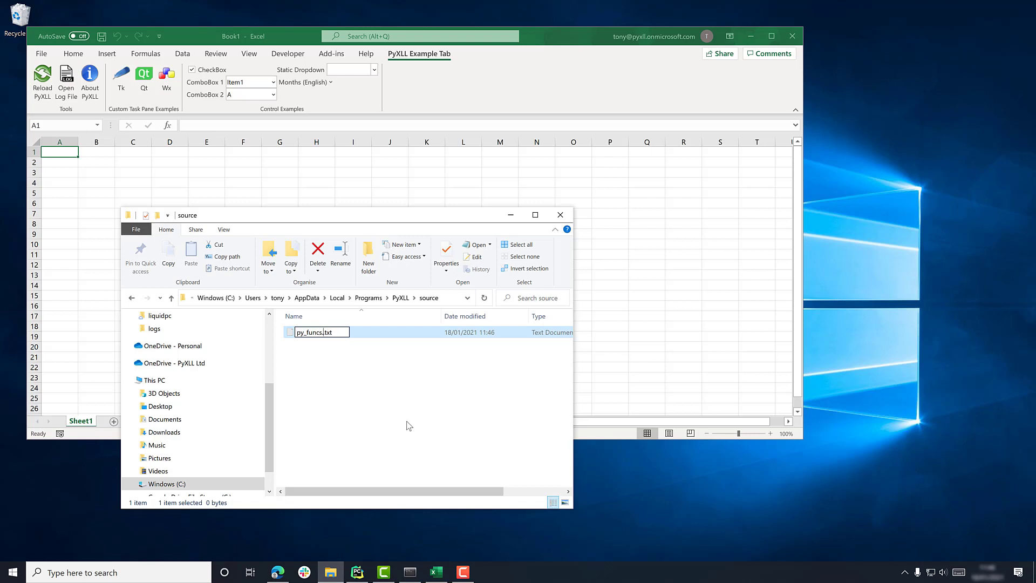
type(".py")
key("shift+Right")
key("shift+Right")
key("shift+Right")
key("Delete")
key("Return")
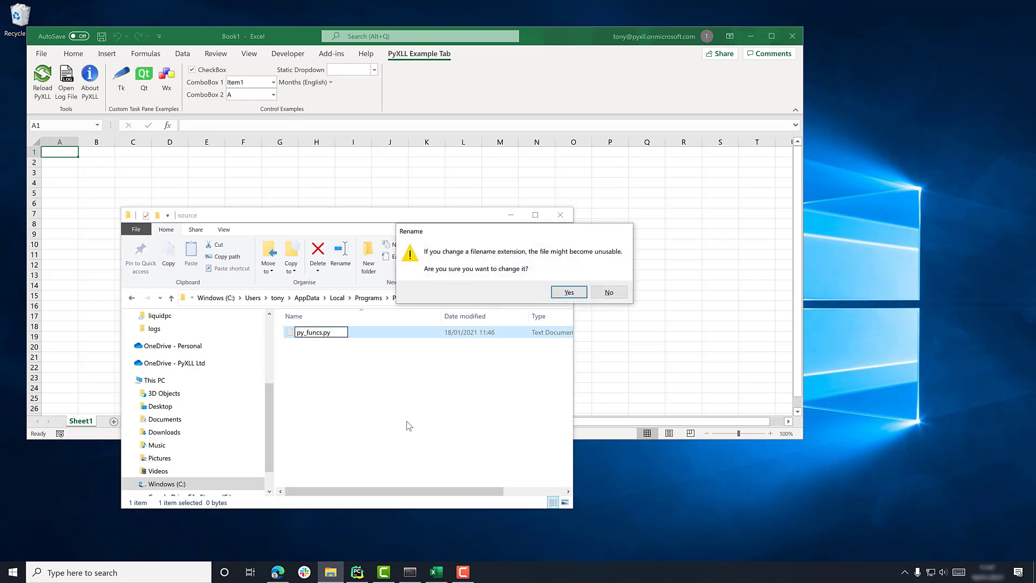
left_click(568, 294)
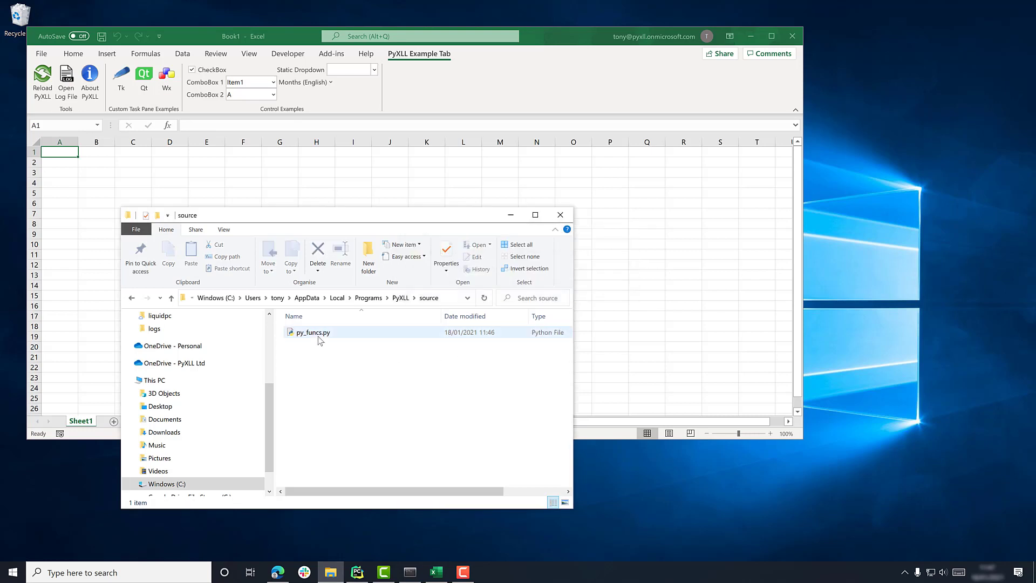
- Open py_funcs.py in Notepad and place the window beside the Excel sheet
right_click(319, 335)
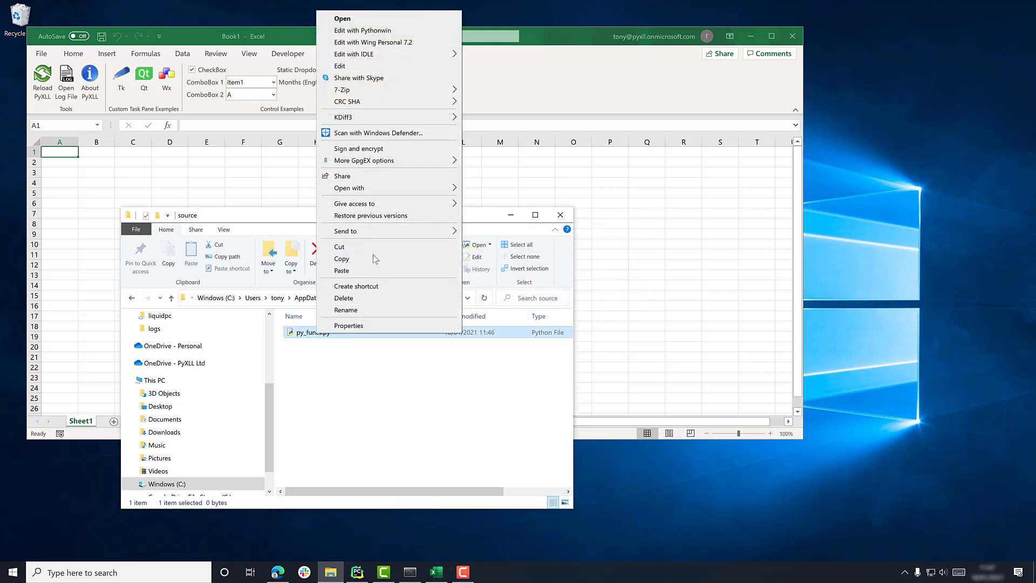
left_click(364, 65)
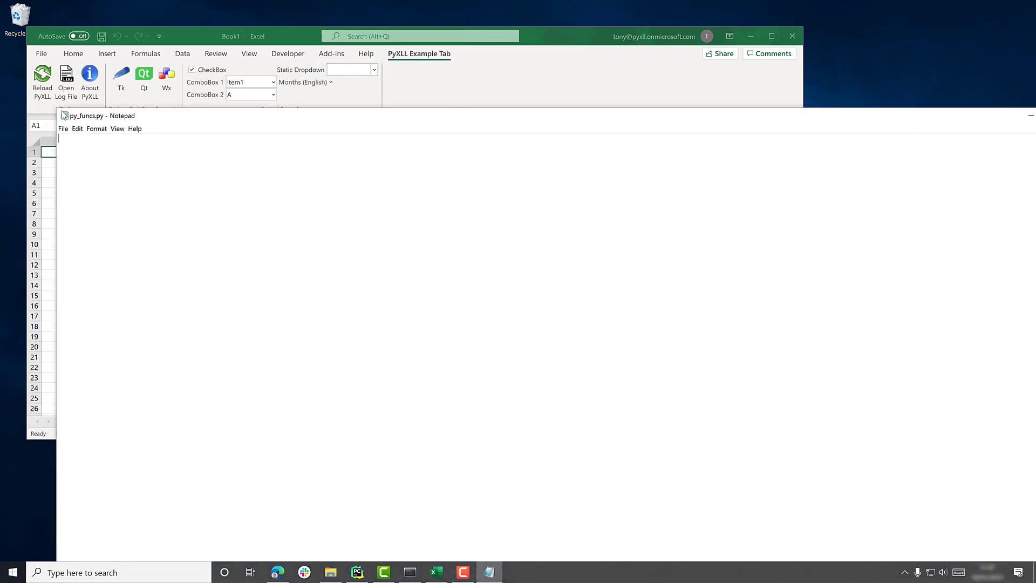
left_click_drag(56, 109, 700, 315)
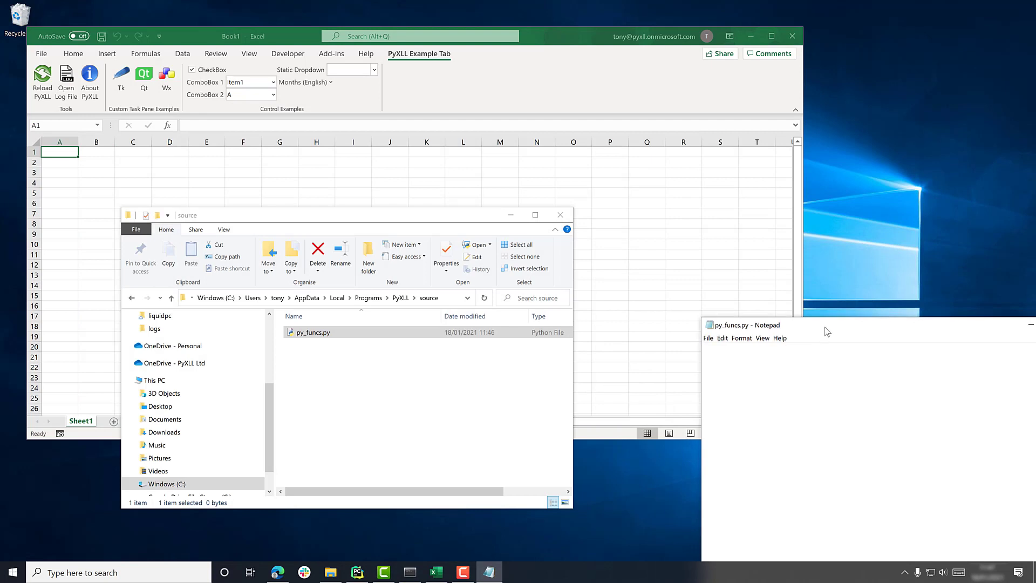
left_click_drag(826, 324, 447, 124)
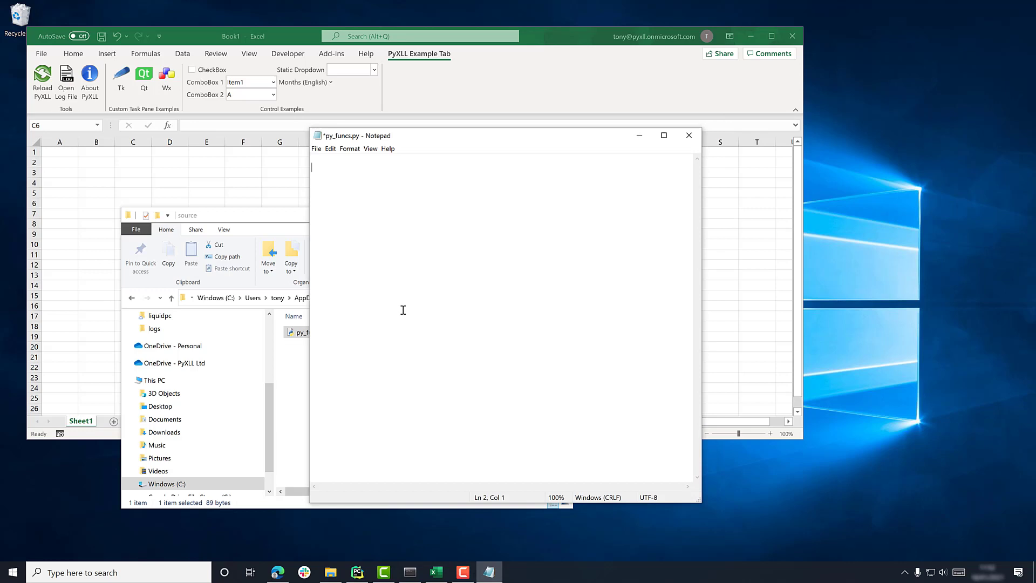
- Write def py_test(a, b) returning f"a = {a}; b = {b}"
type("def py_test(a, b):")
key("Return")
type("return f\"a = {a}; b = {b}\"")
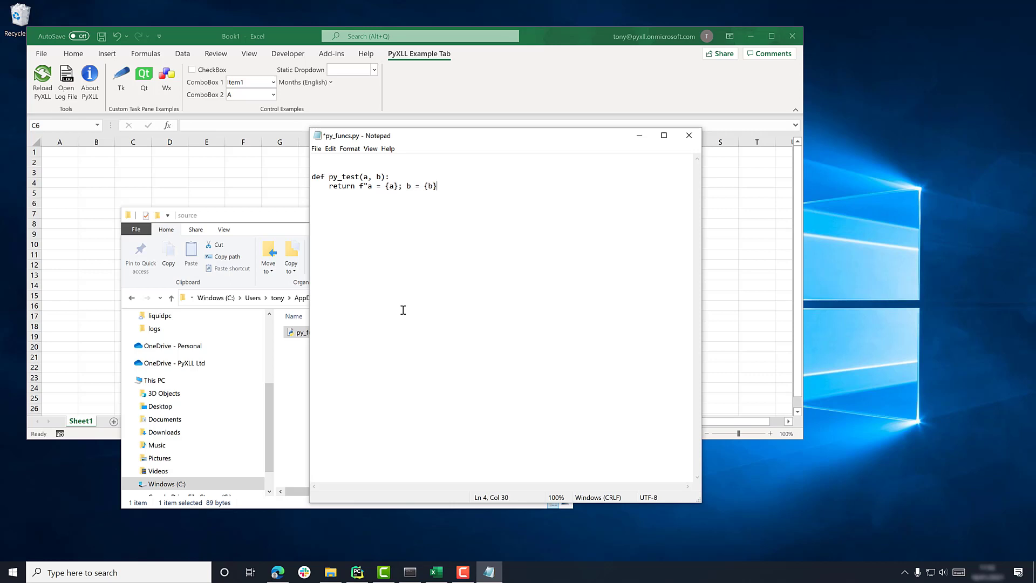
key("Return")
key("Return")
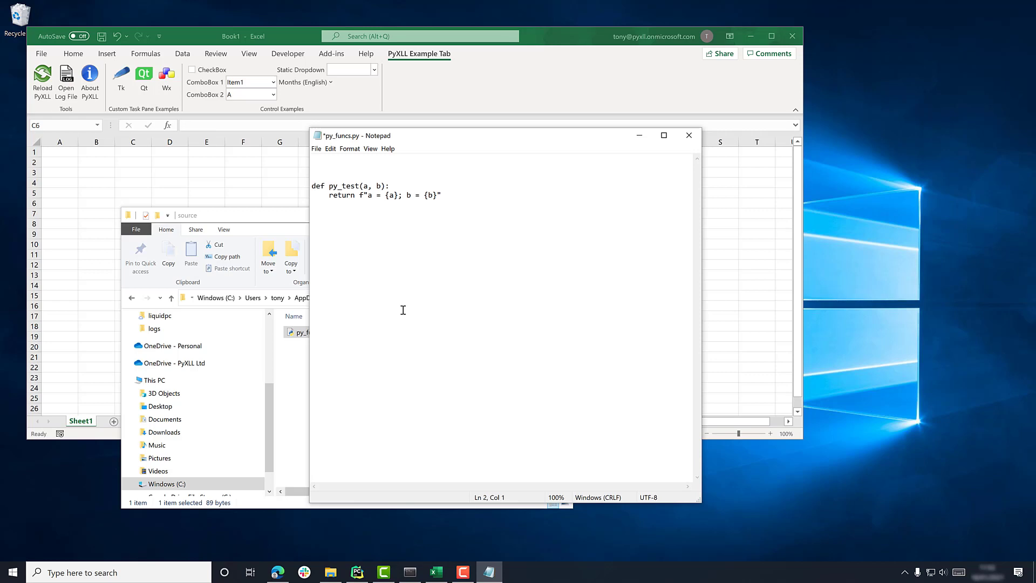
type("from pyxll import xl_func")
key("Return")
key("Return")
key("Down")
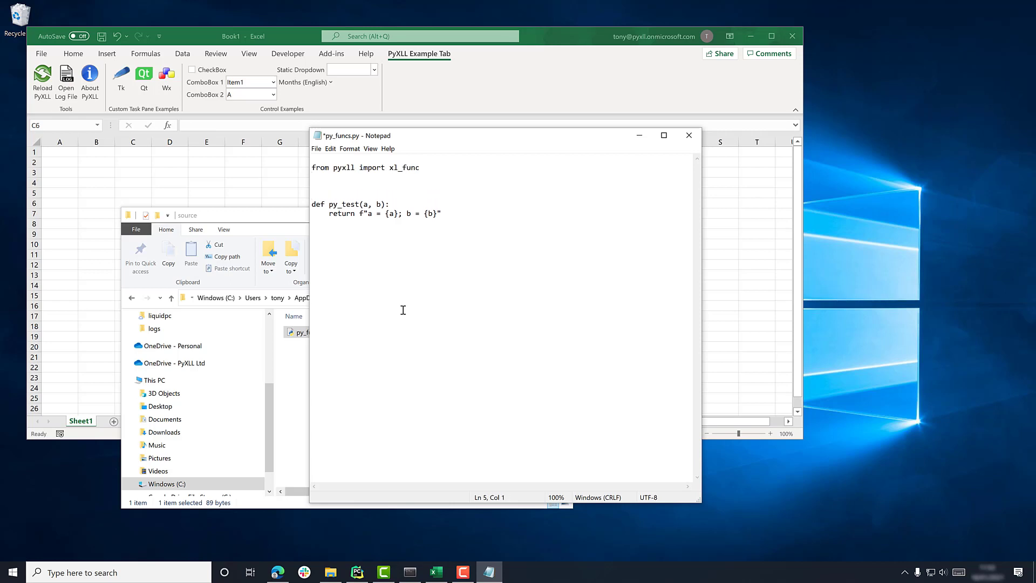
type("@xl_func")
key("Down")
key("End")
key("shift+Home")
key("Up")
key("shift+End")
key("Down")
key("Down")
- Save py_funcs.py from Notepad's File menu
left_click(316, 149)
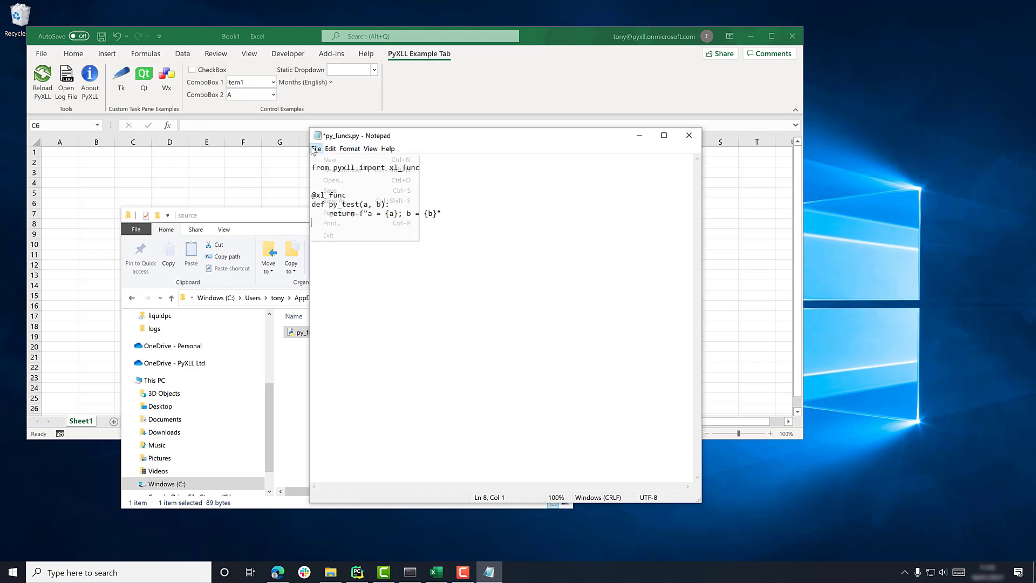
left_click(330, 191)
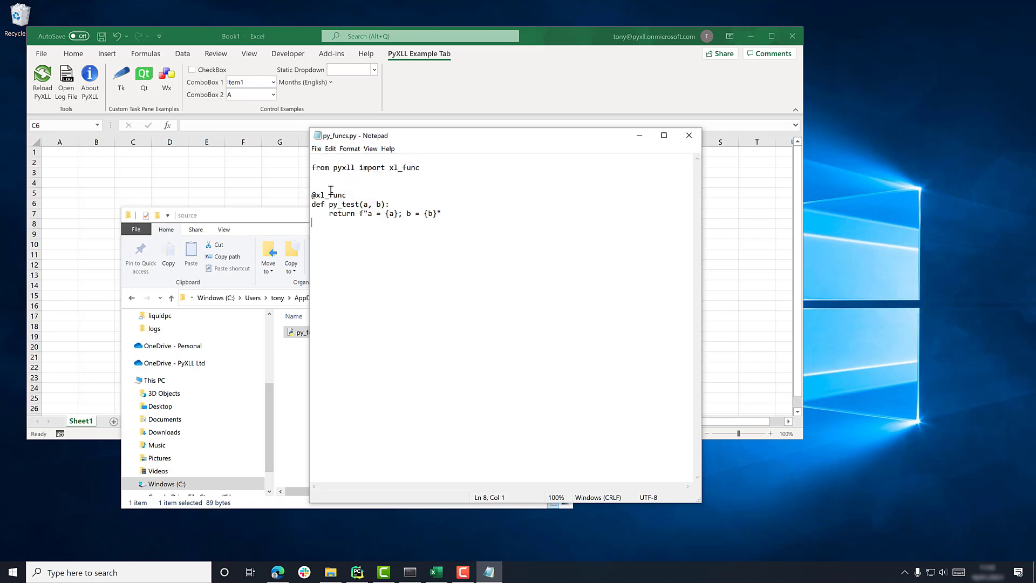
left_click(281, 219)
- From the PyXLL folder, open pyxll.cfg in Notepad
left_click(400, 298)
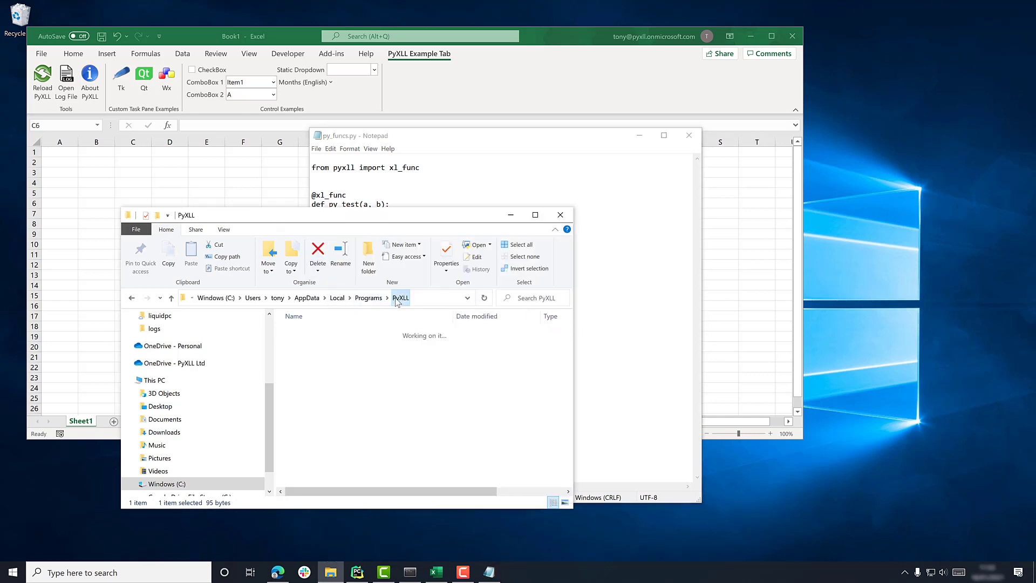
left_click(298, 367)
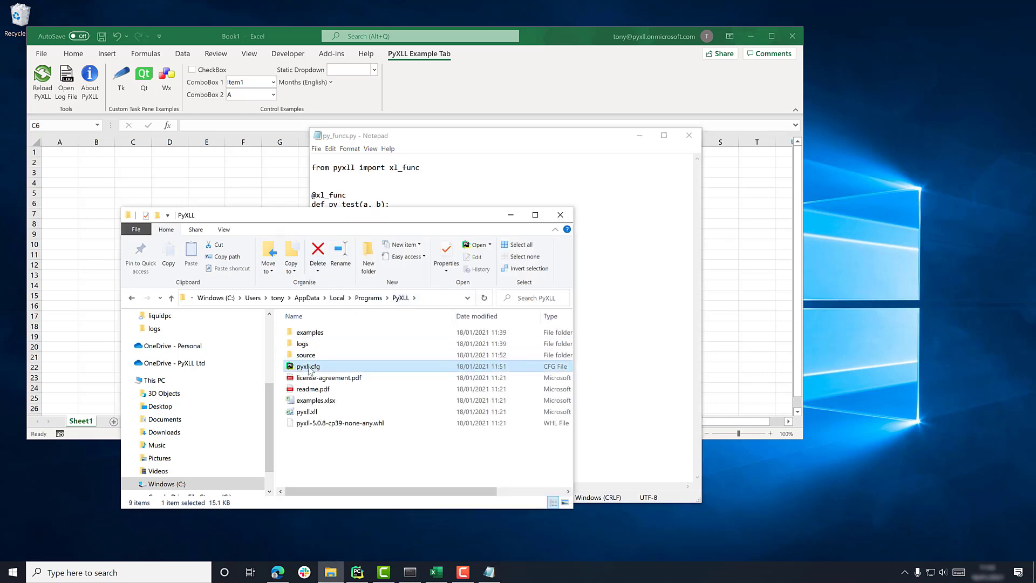
right_click(302, 368)
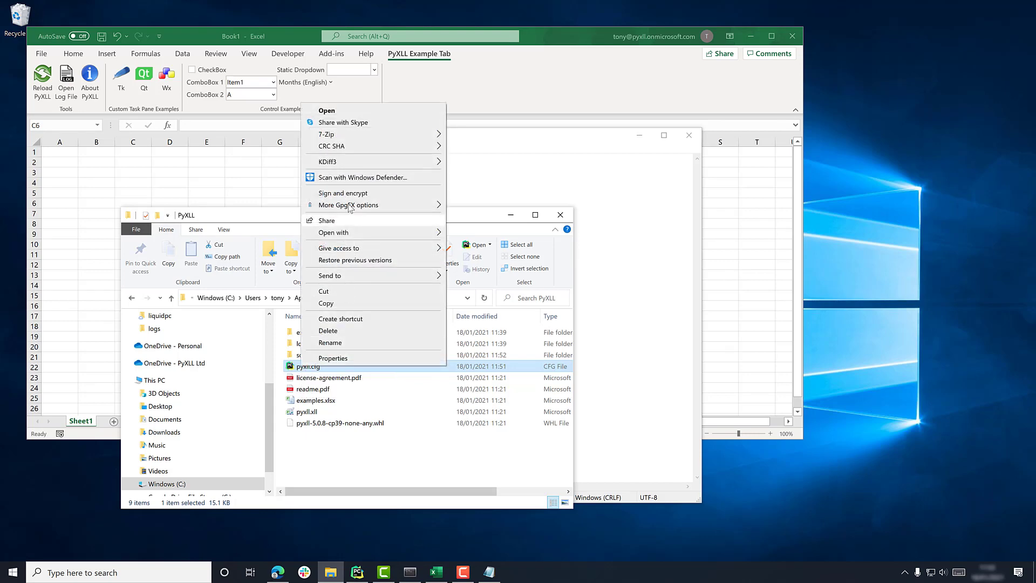
mouse_move(357, 233)
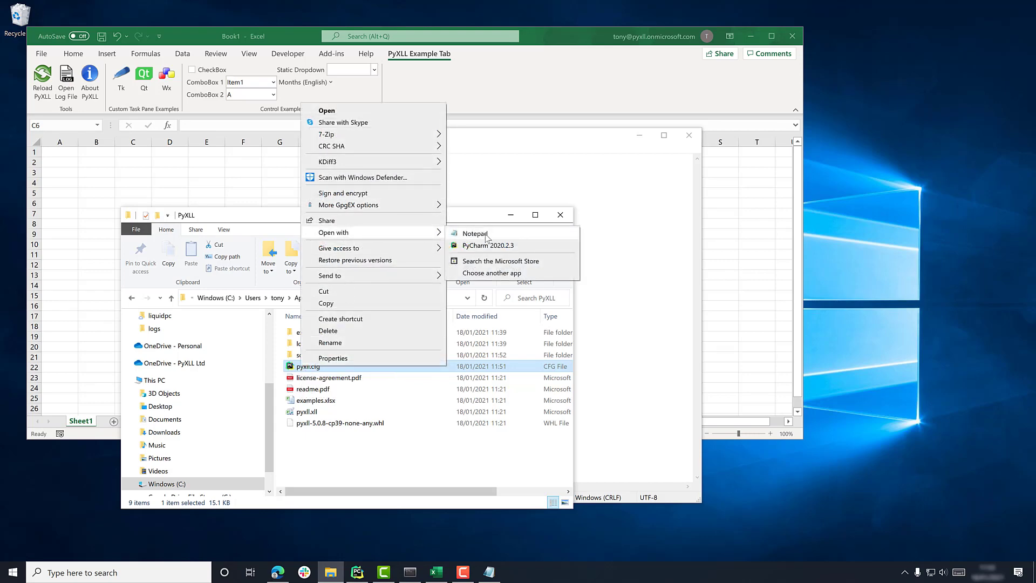
left_click(475, 233)
left_click_drag(534, 122, 407, 118)
- Scroll to the pythonpath setting and highlight its ./examples entry
left_click(473, 290)
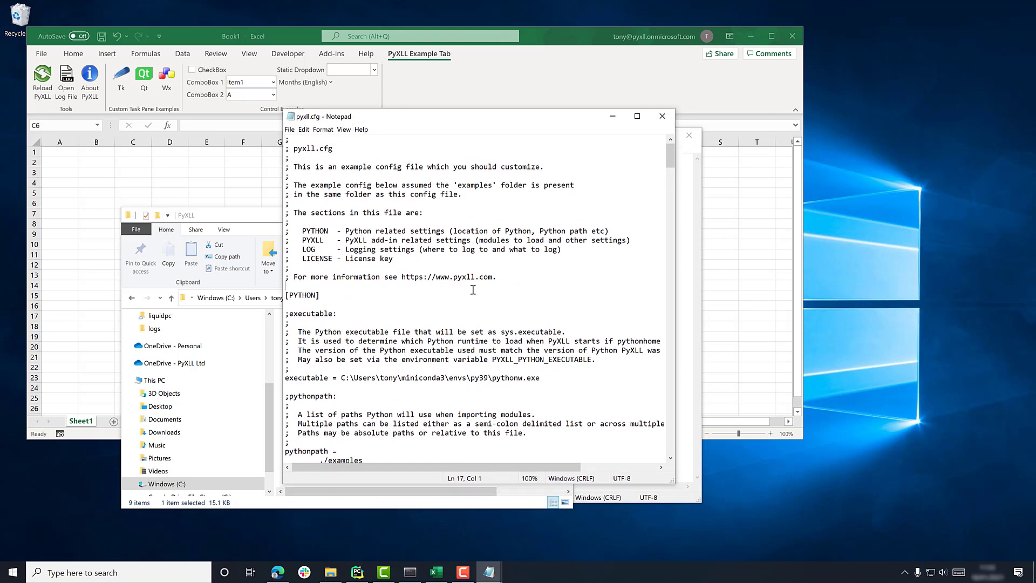
scroll(470, 290, "down", 3)
left_click(406, 305)
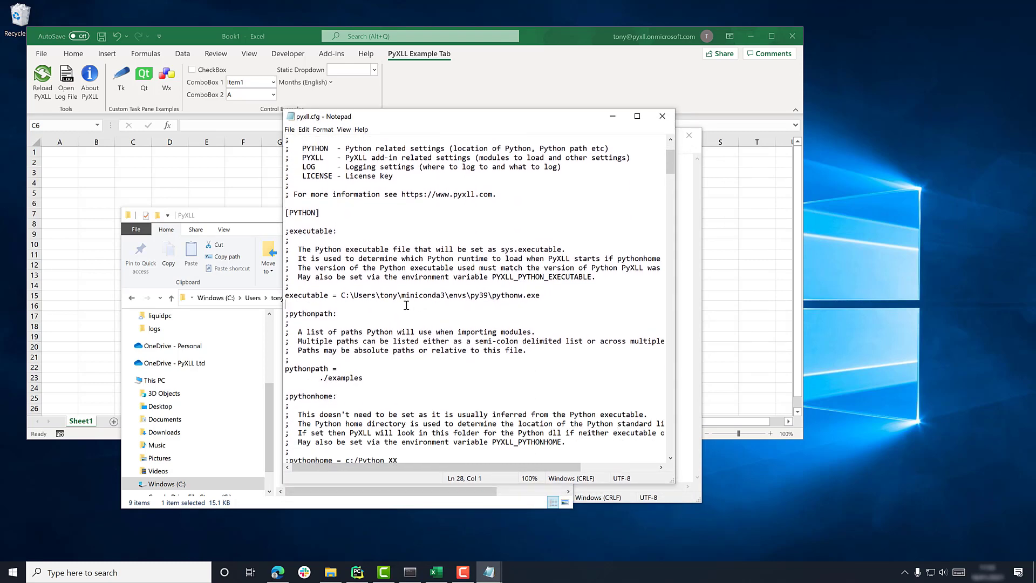
scroll(406, 305, "down", 3)
left_click(393, 306)
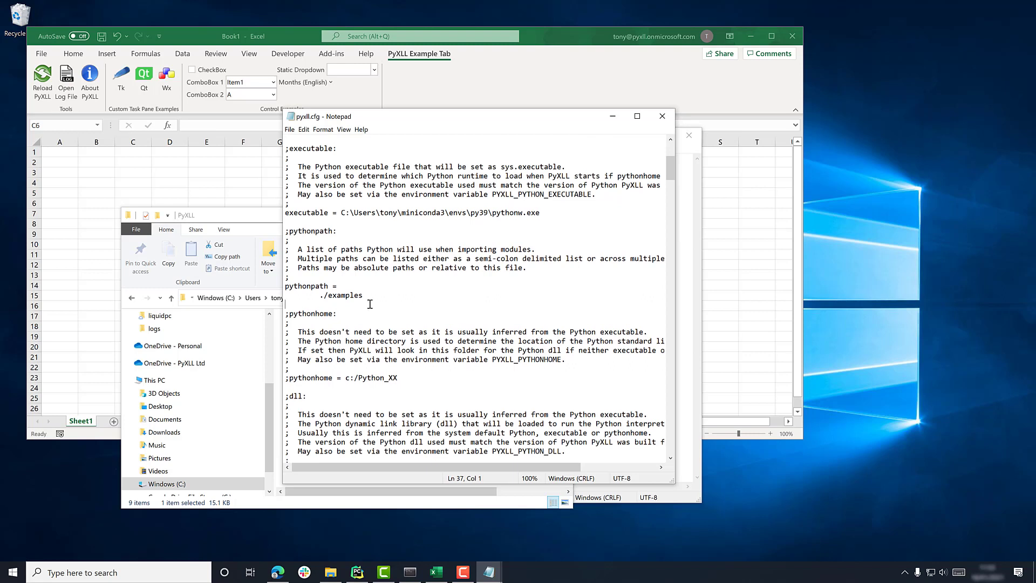
left_click_drag(285, 286, 391, 298)
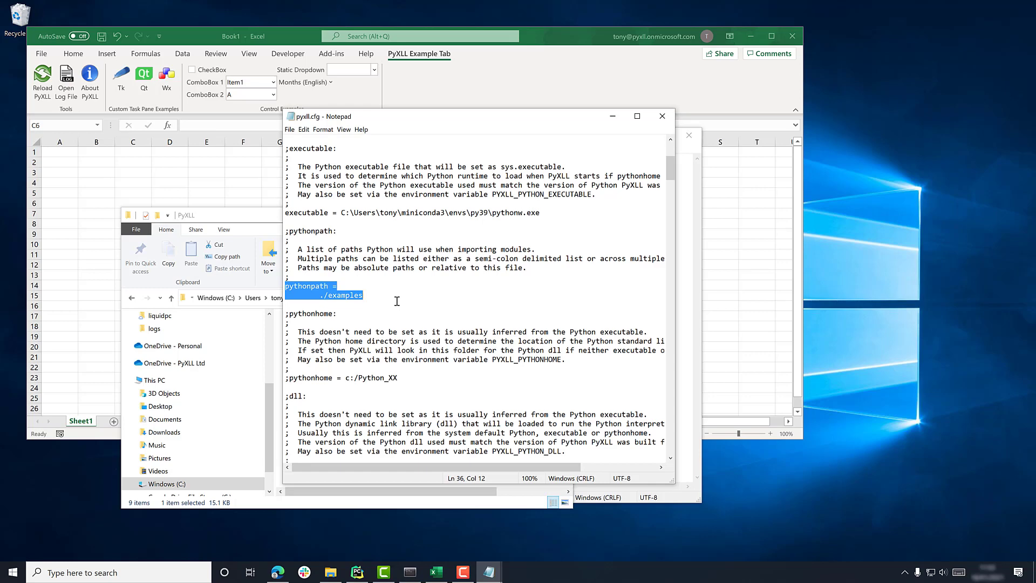
left_click(268, 221)
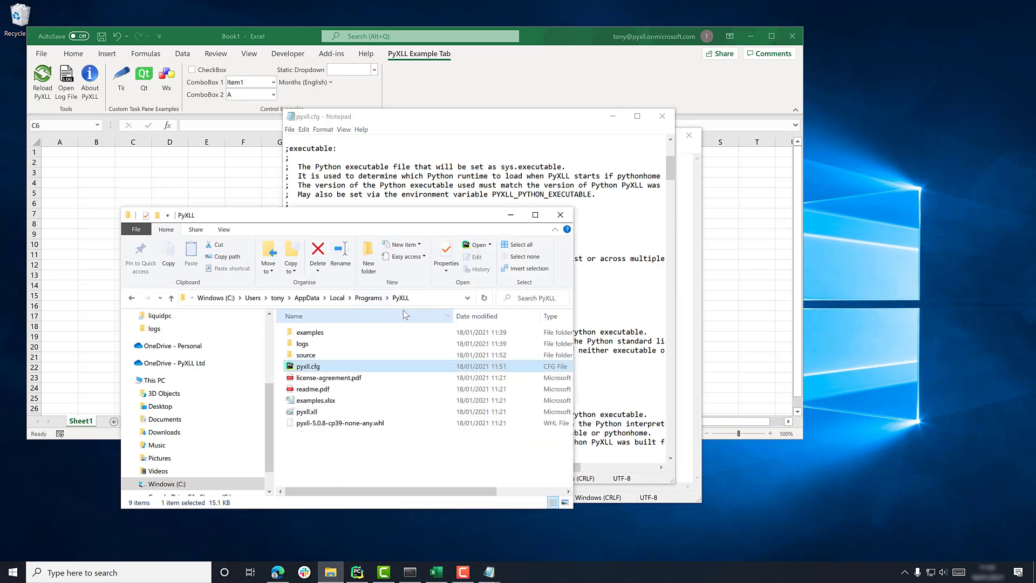
- Paste the PyXLL source folder path under ./examples in pythonpath and save
double_click(307, 354)
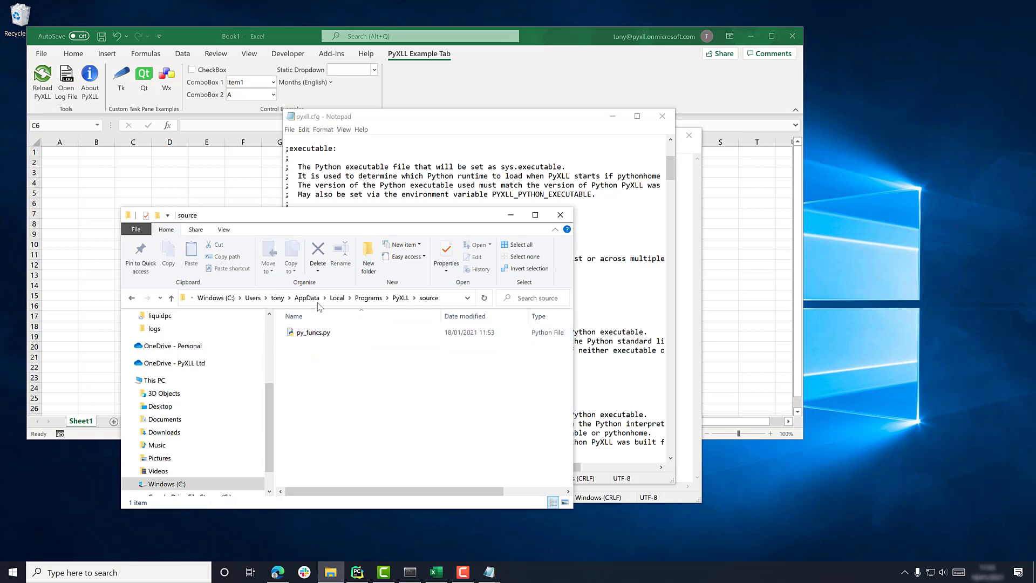
left_click(448, 302)
key("ctrl+c")
left_click(432, 181)
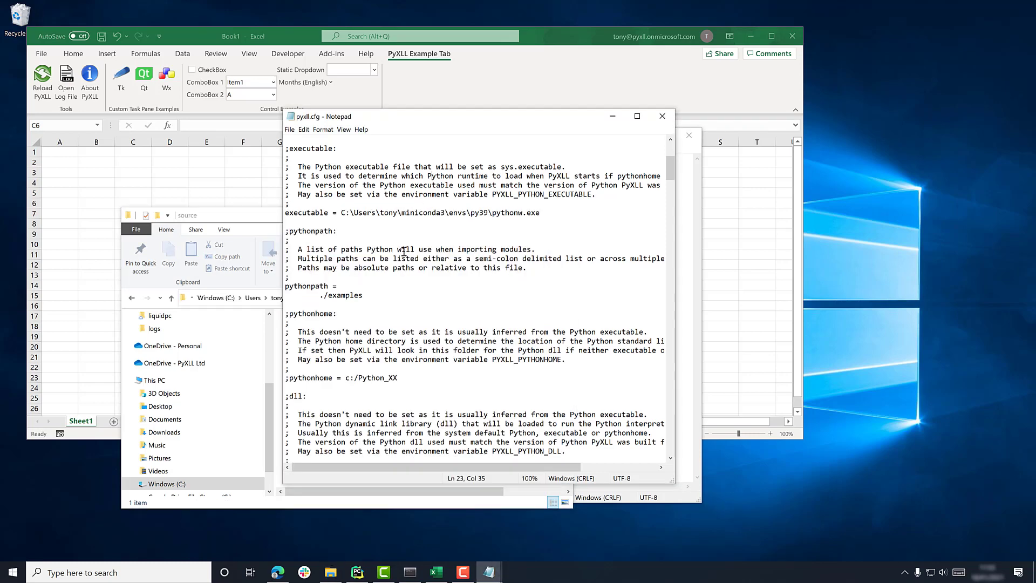
left_click(390, 302)
key("ctrl+v")
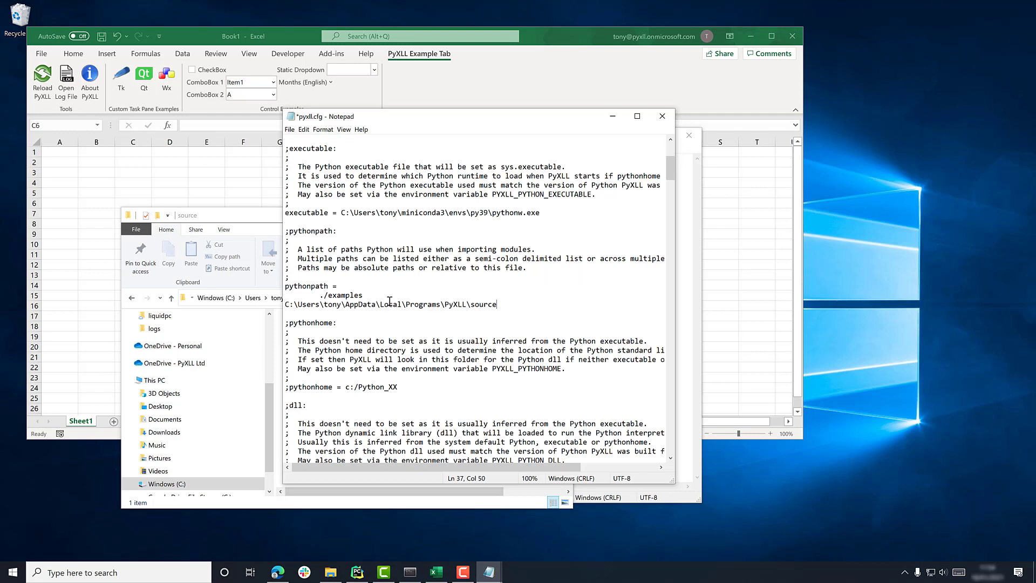
key("Home")
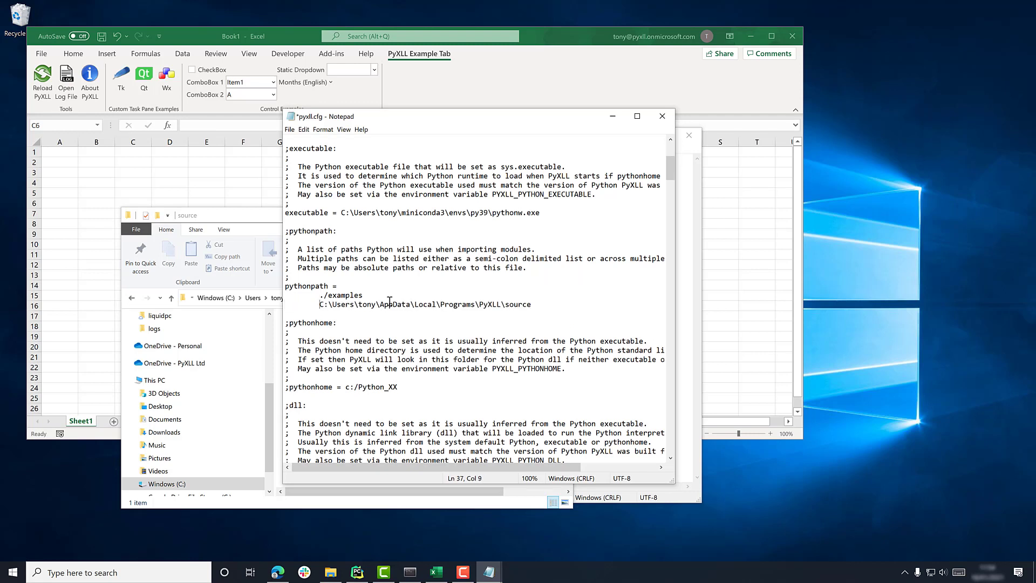
key("ctrl+s")
- Add py_funcs below ribbon in the modules list and save pyxll.cfg
scroll(390, 300, "down", 18)
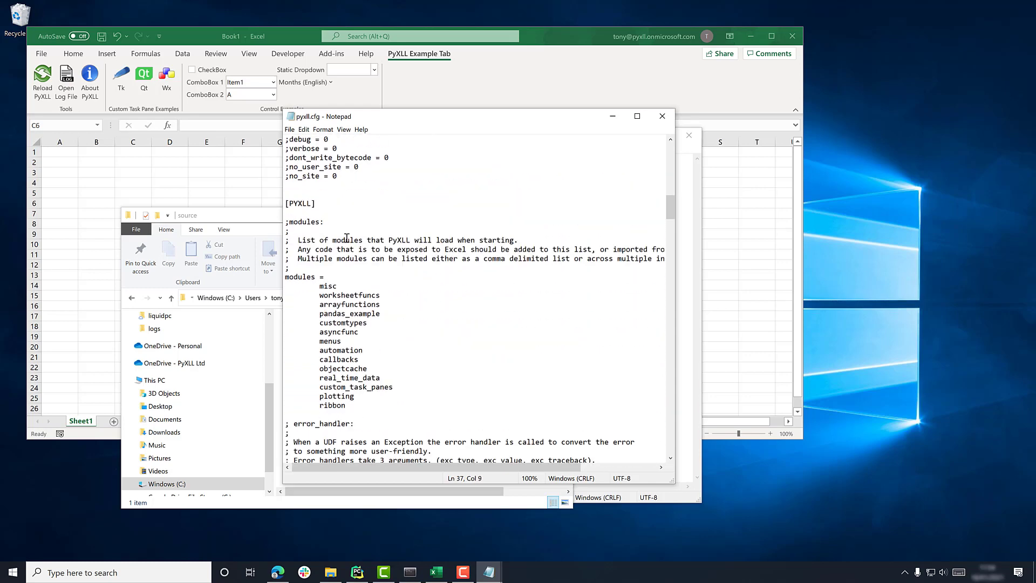
left_click(378, 413)
key("shift+Up")
key("shift+Up")
key("shift+Up")
key("shift+Up")
key("shift+Up")
key("shift+Up")
key("shift+Up")
key("shift+Up")
key("shift+Up")
key("shift+Up")
key("shift+Up")
key("shift+Up")
key("shift+Up")
key("shift+Up")
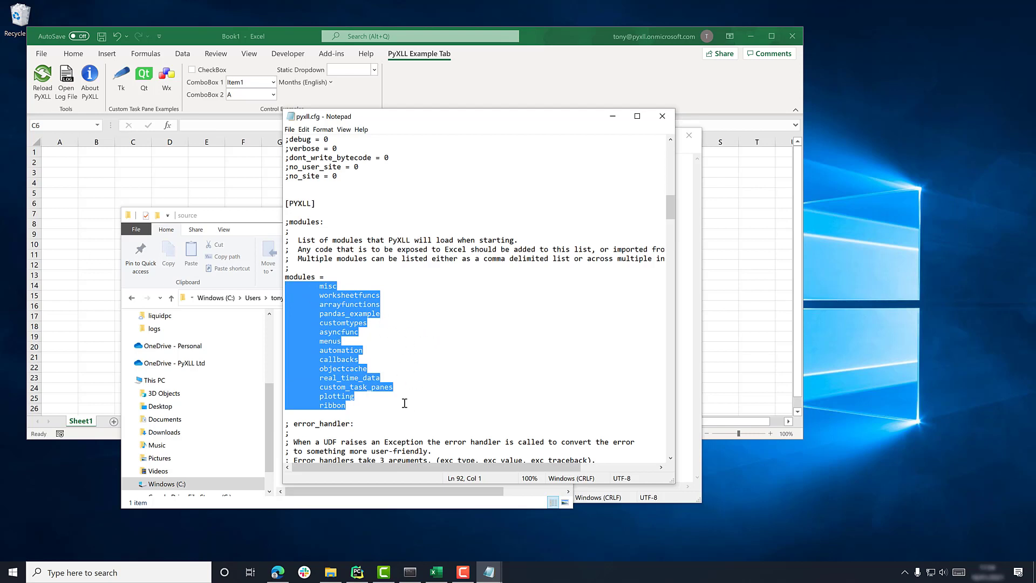
left_click(230, 215)
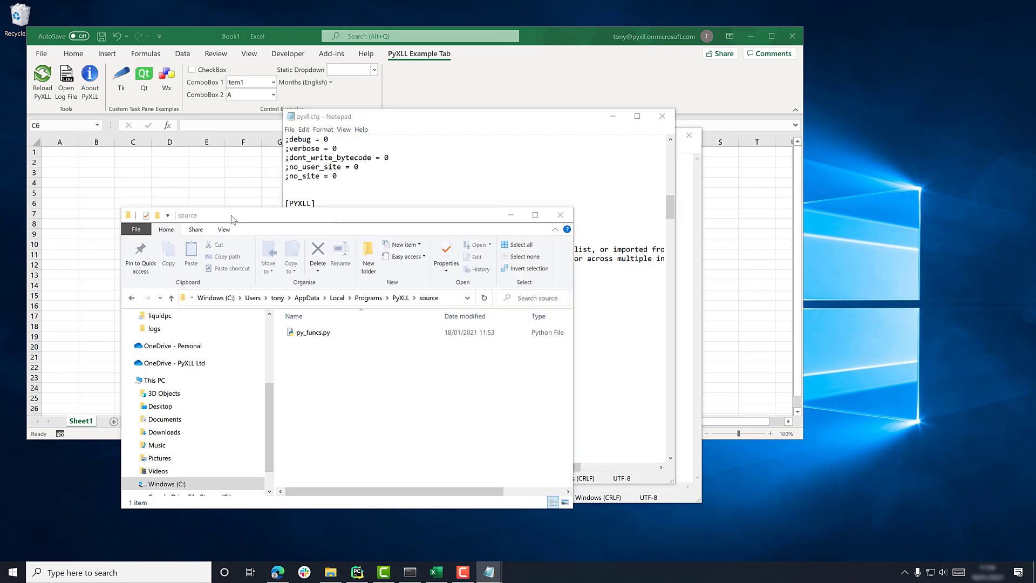
left_click(312, 336)
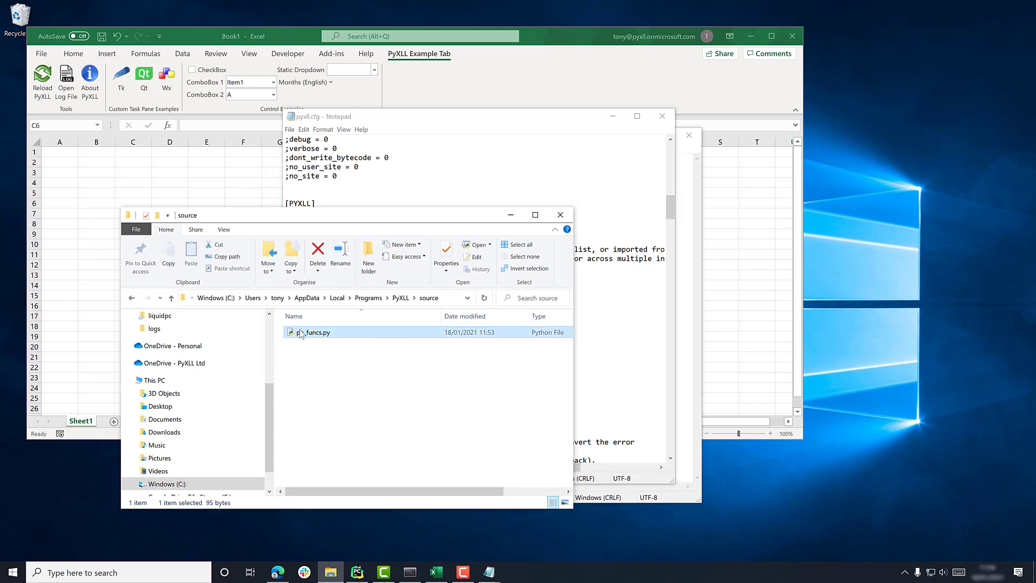
left_click(614, 343)
left_click(408, 412)
left_click(420, 403)
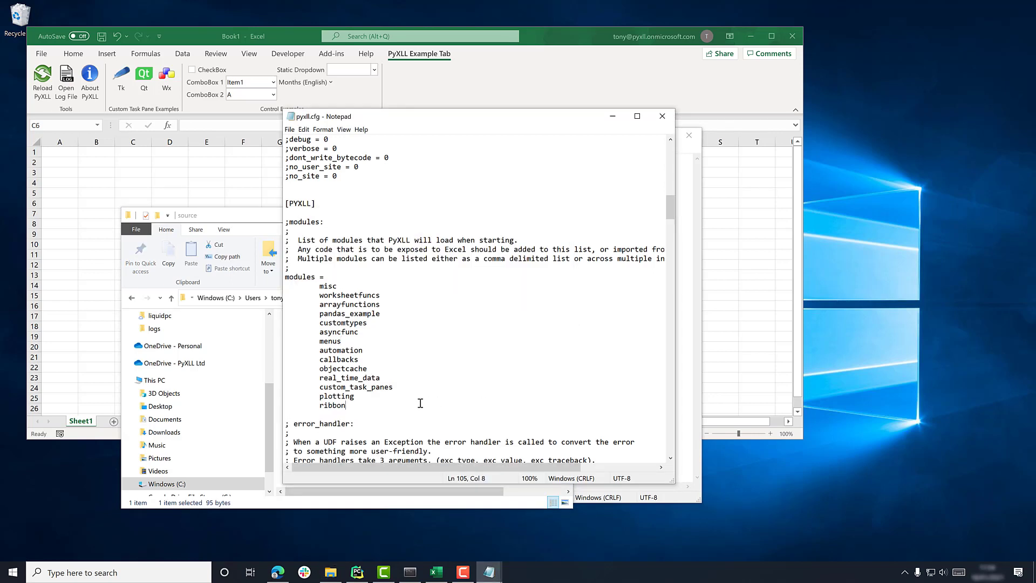
key("Return")
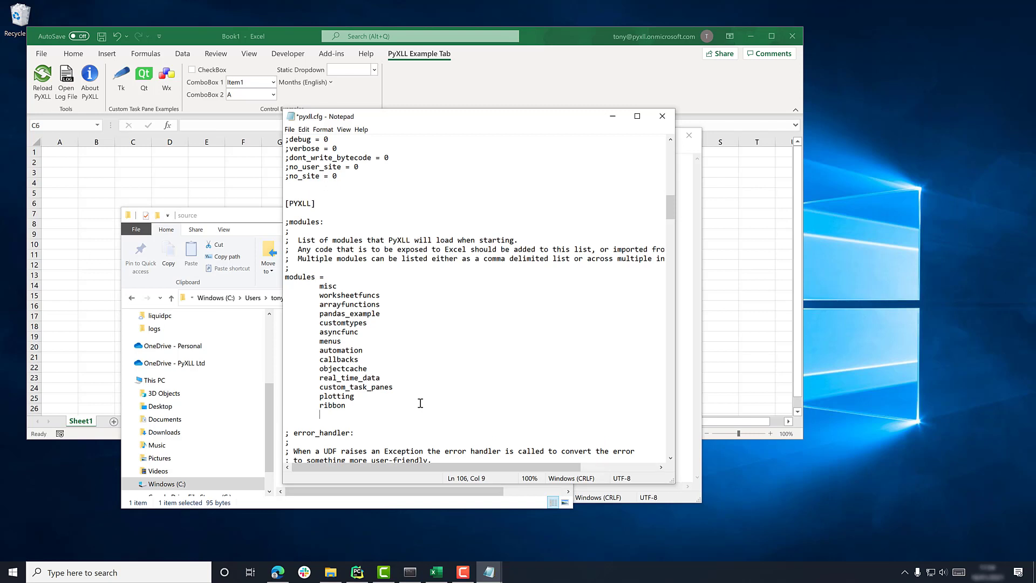
type("py_funcs")
double_click(341, 414)
left_click(390, 412)
key("ctrl+s")
- Close pyxll.cfg in Notepad and return to the Excel workbook
left_click(304, 131)
left_click(461, 157)
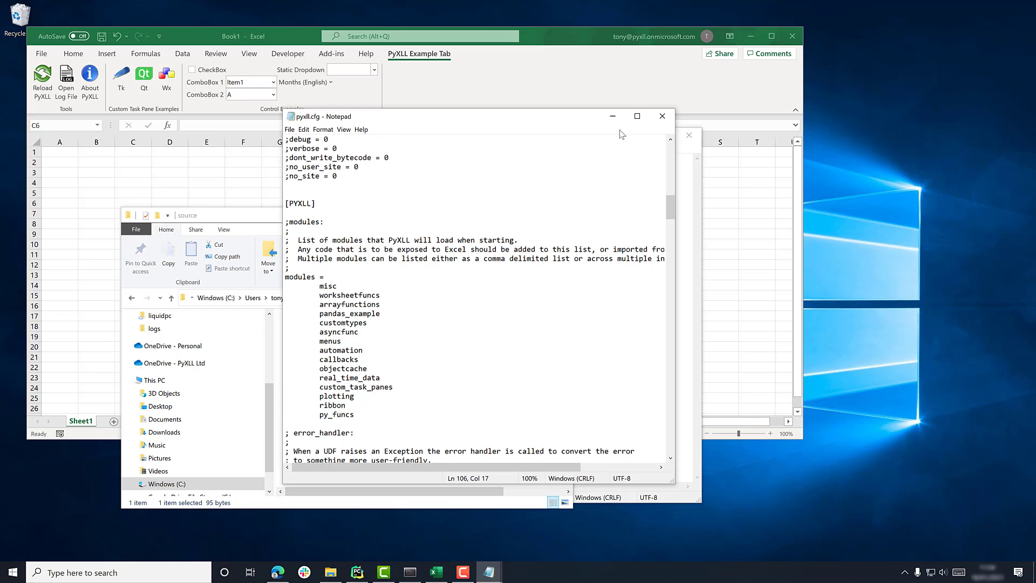
left_click(663, 117)
left_click(184, 173)
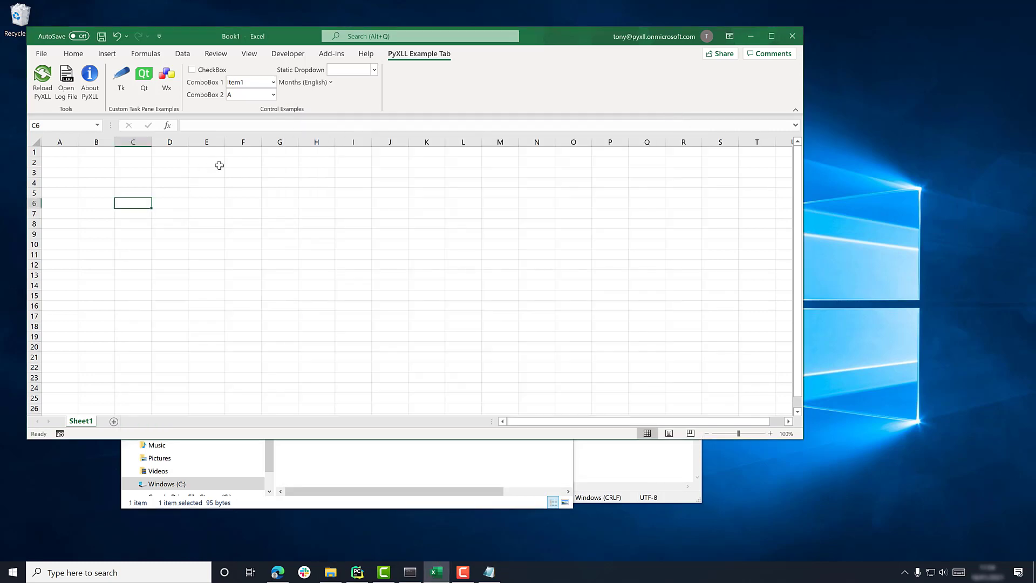
- Reload PyXLL from the PyXLL Example Tab and dismiss the 'Everything reloaded OK!' message
left_click(49, 75)
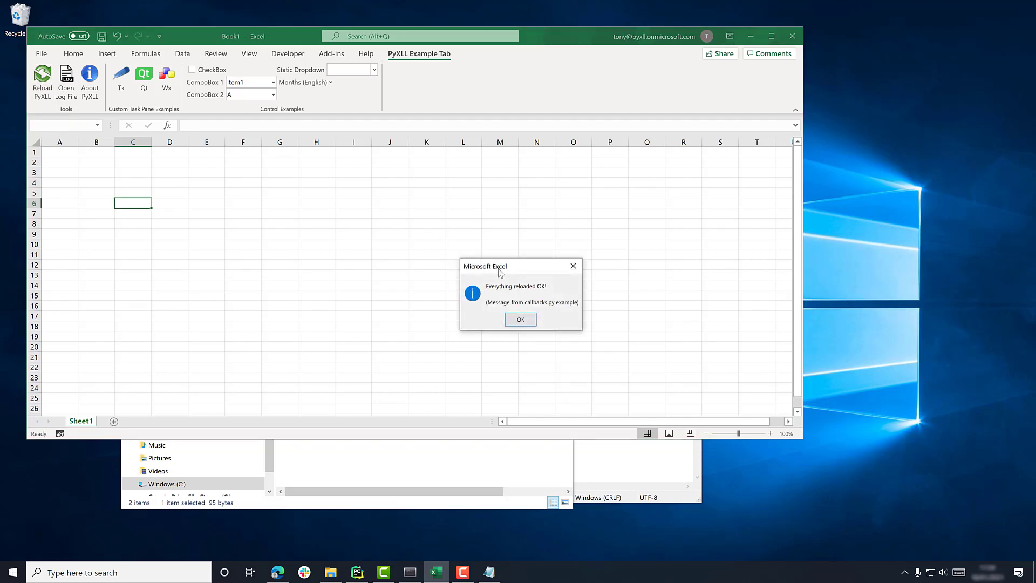
left_click(521, 319)
left_click(170, 193)
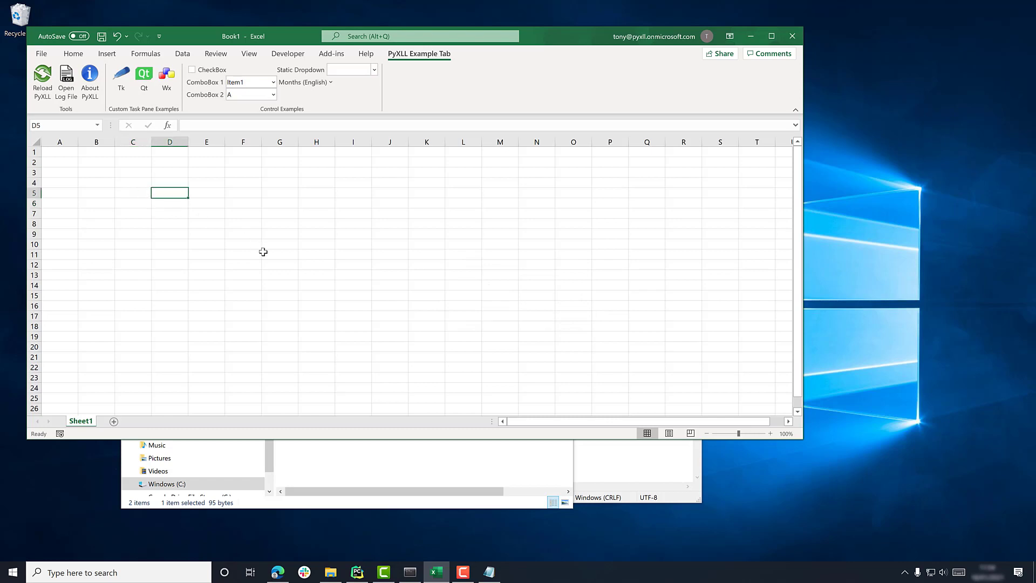
- Enter 234 in D5 and wfwef in D6
type("234")
key("Return")
type("wfwef")
key("Return")
key("Return")
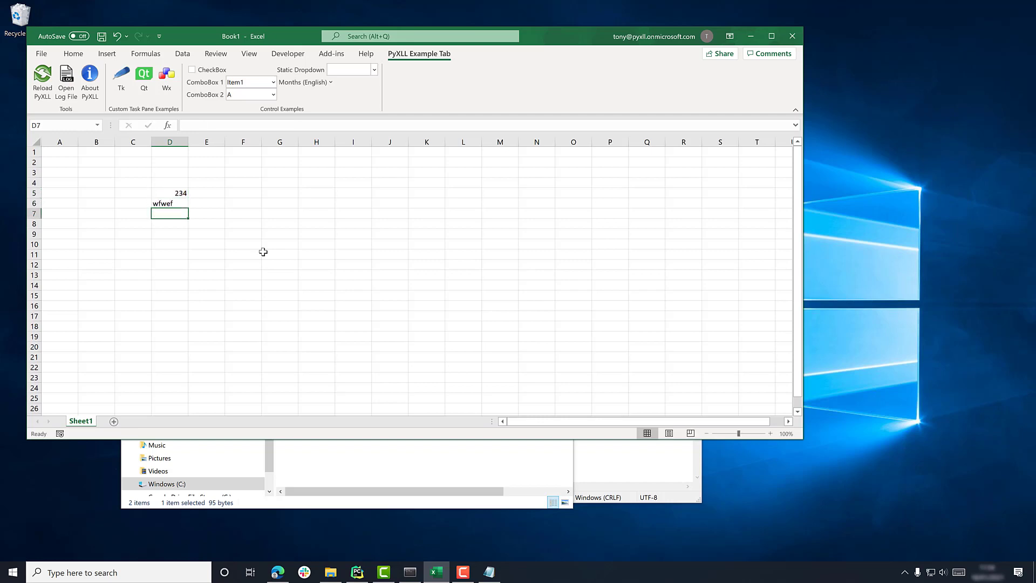
- Enter =py_test(D5,D6) in D8 and check its result
type("=py_t")
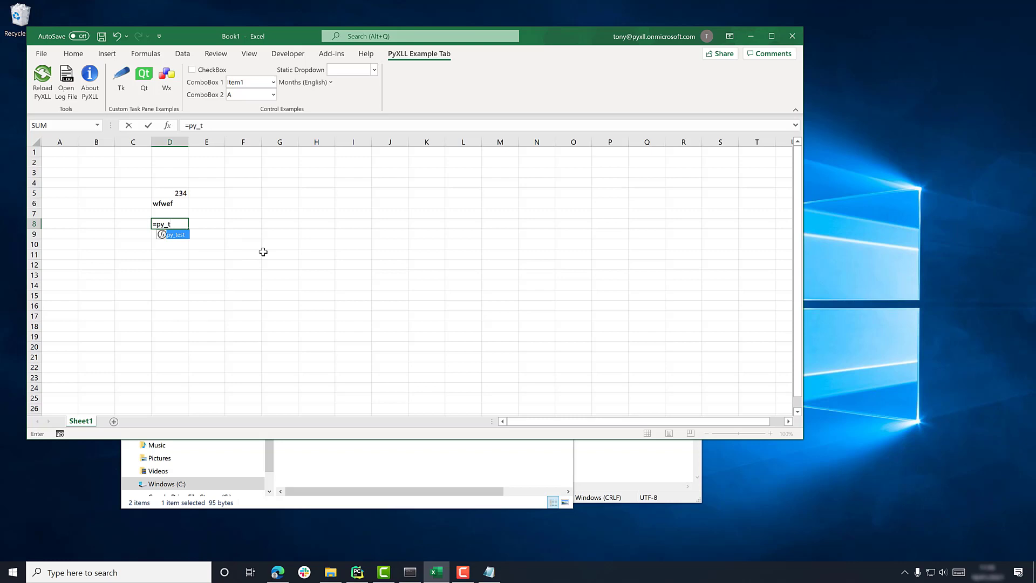
key("Tab")
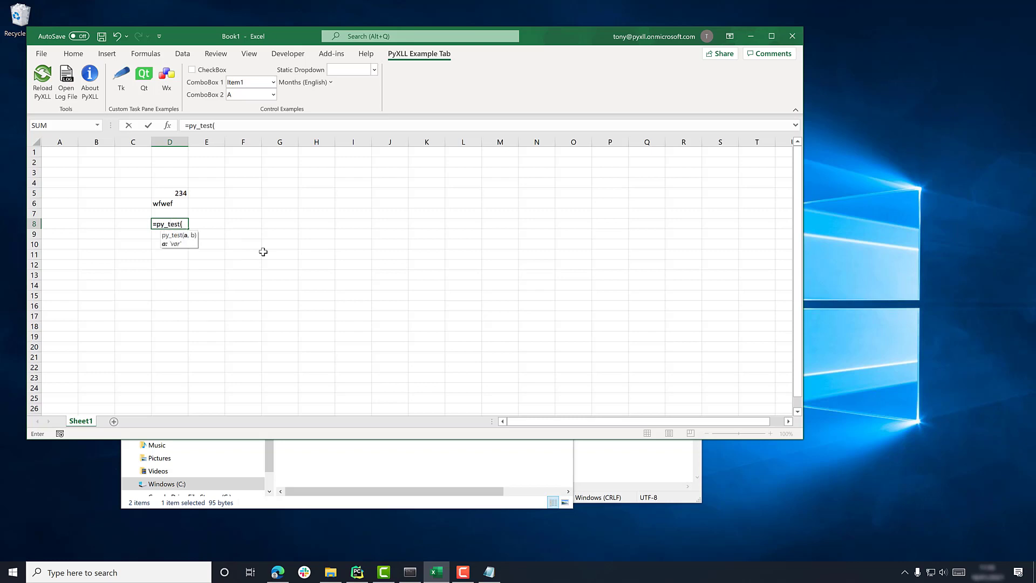
key("Up")
key("Up")
key("Up")
type(",")
key("Up")
key("Up")
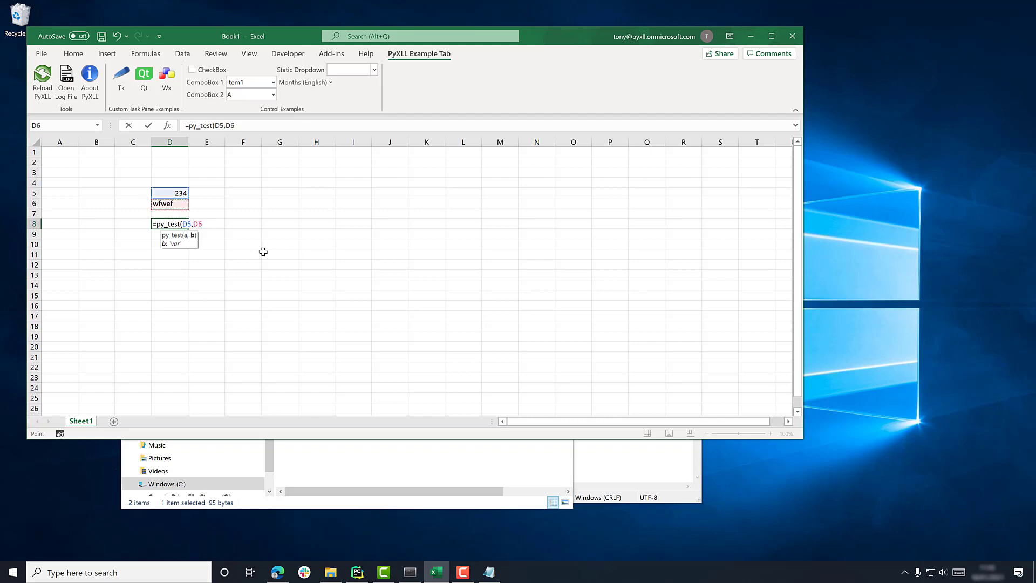
type(")")
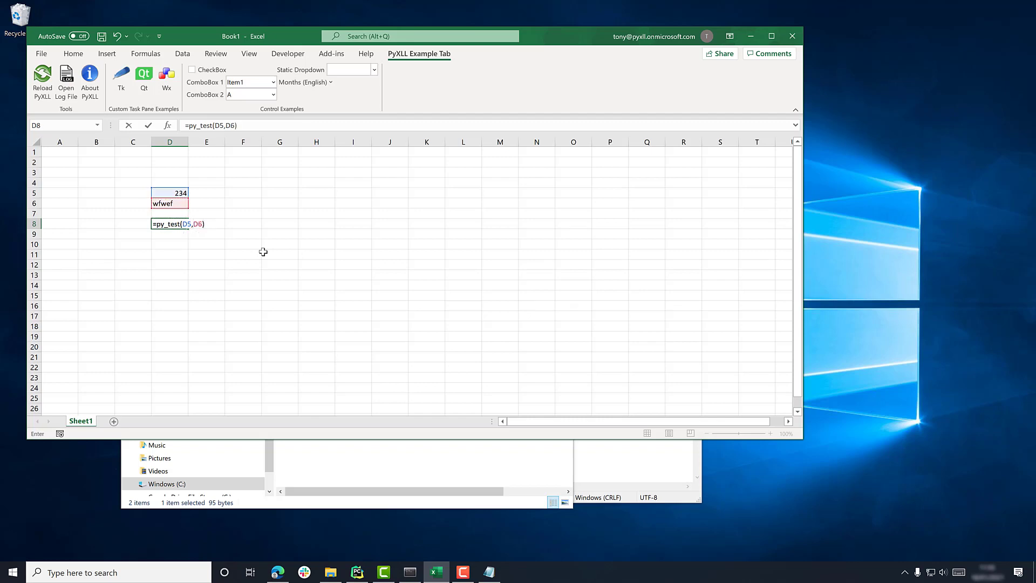
key("Return")
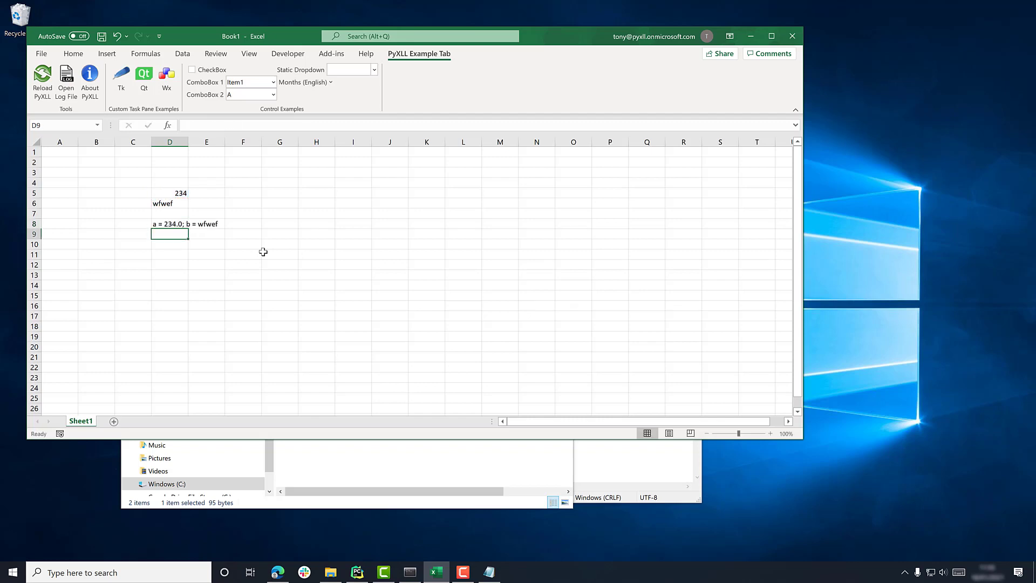
key("Up")
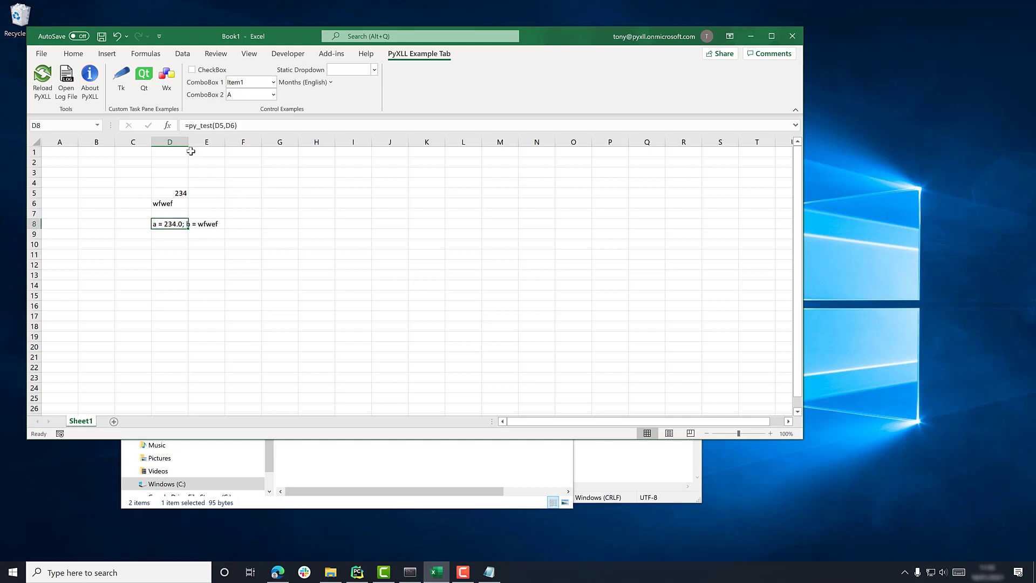
- Widen column D and enter aaa in D5 and bbbb in D6
left_click_drag(188, 142, 241, 142)
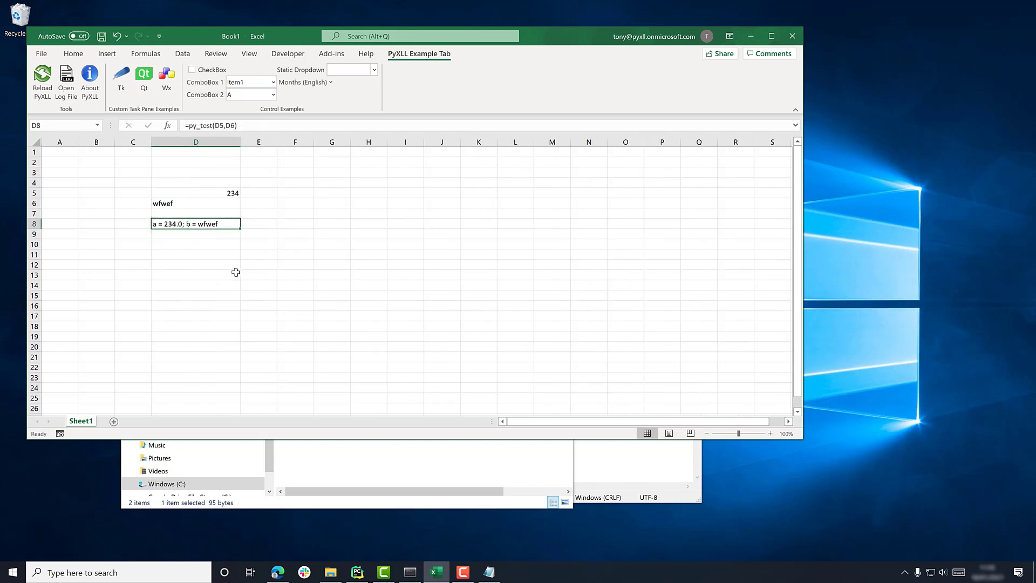
left_click(198, 204)
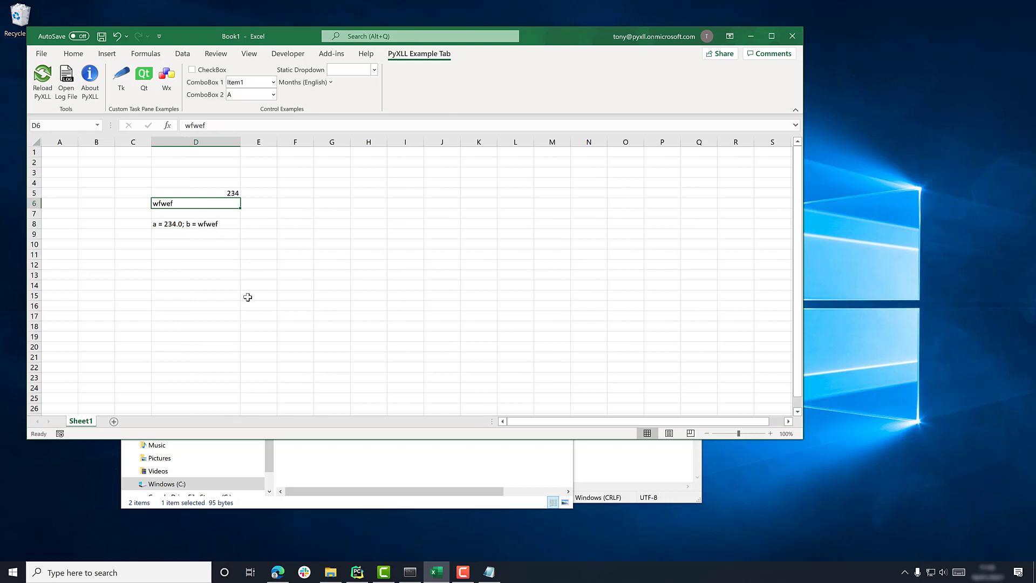
key("Up")
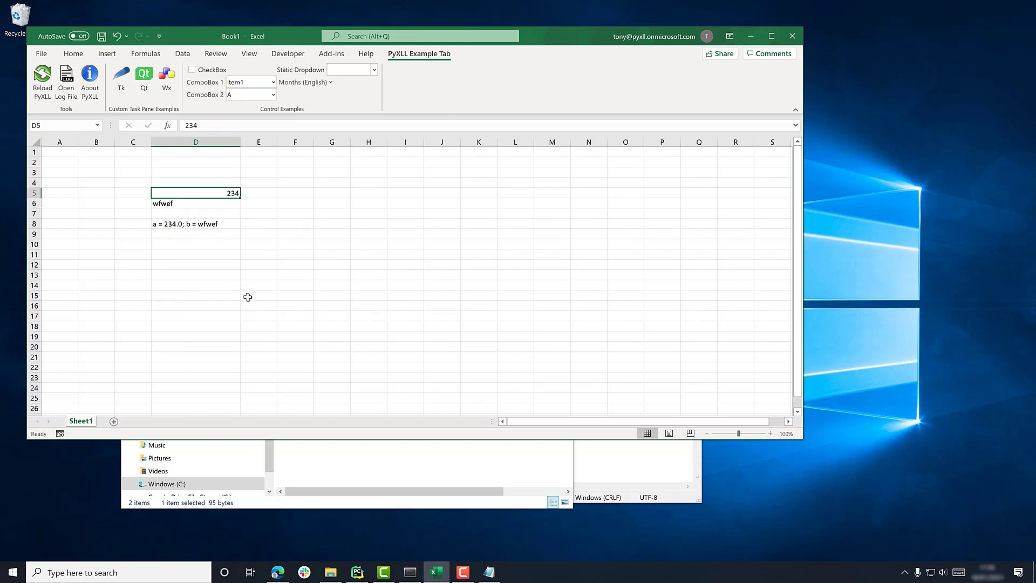
type("aaaa")
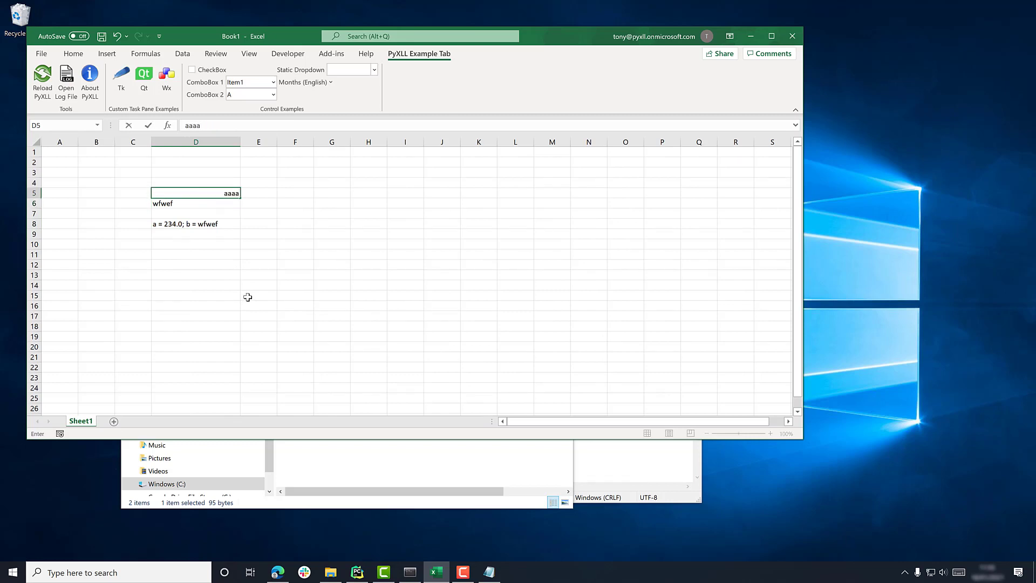
key("Return")
key("Up")
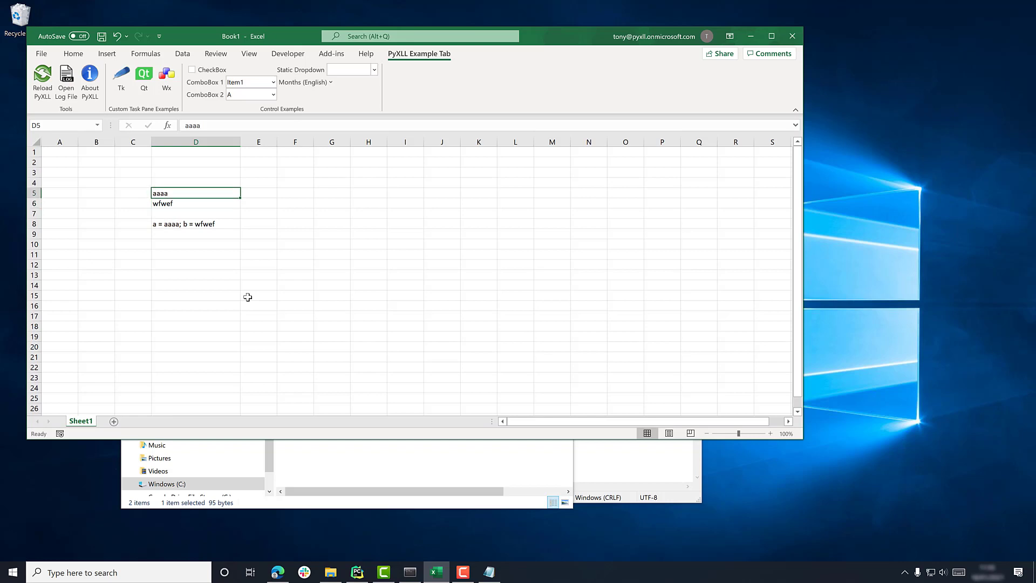
key("Down")
type("bbbb")
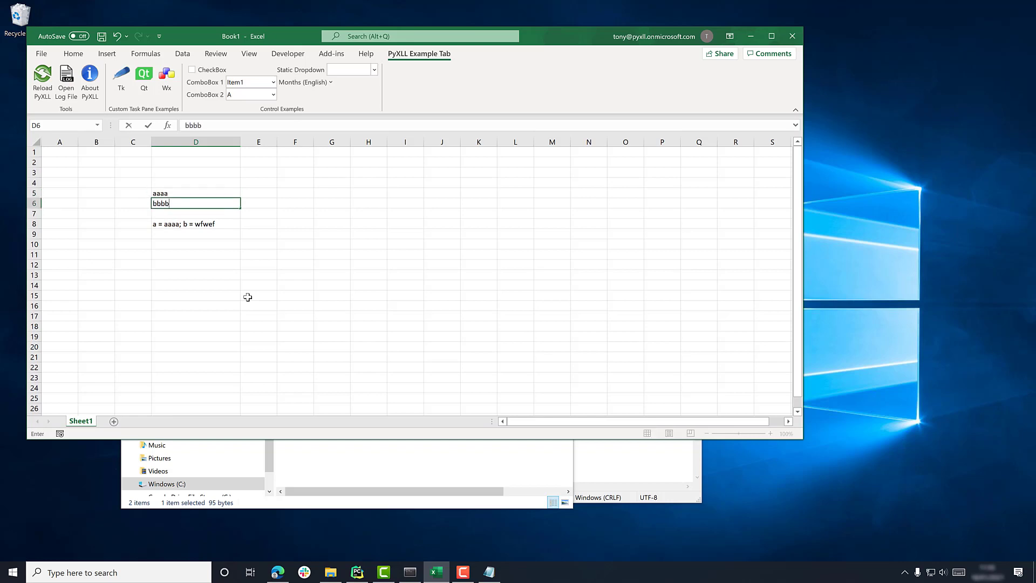
key("Return")
- Retype D5 as asdfdf and D6 as wefwefef, then view D8's updated result
key("Down")
key("Up")
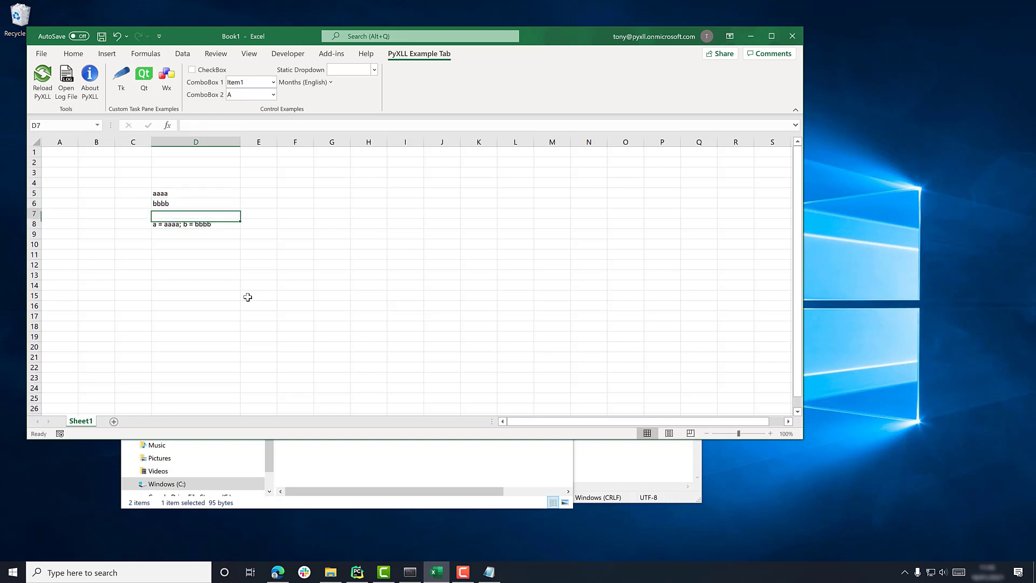
key("Up")
key("Up")
key("Down")
key("Down")
key("Down")
key("Up")
key("Up")
key("Up")
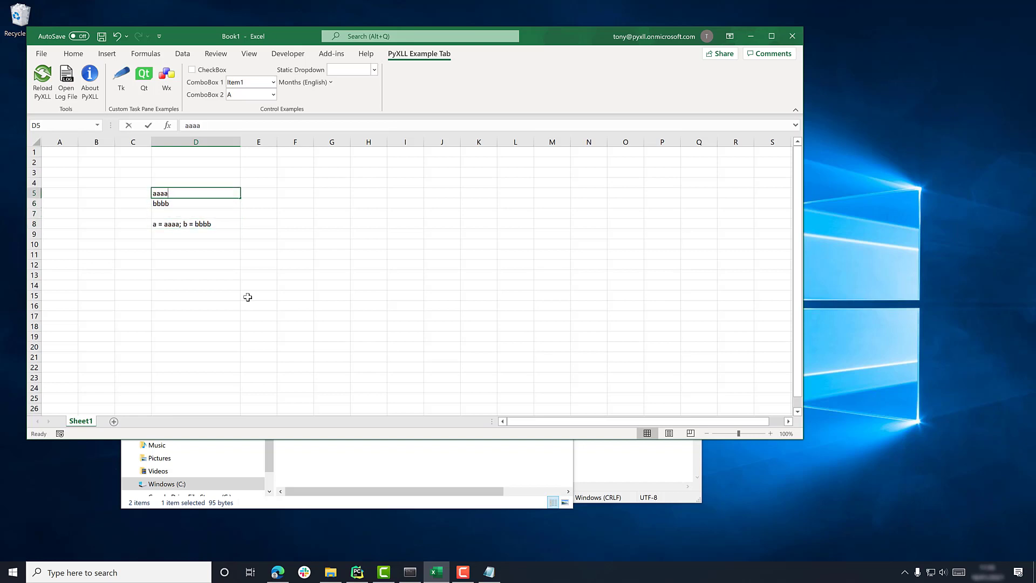
key("BackSpace")
key("BackSpace")
key("BackSpace")
key("BackSpace")
type("asdfdf")
key("Return")
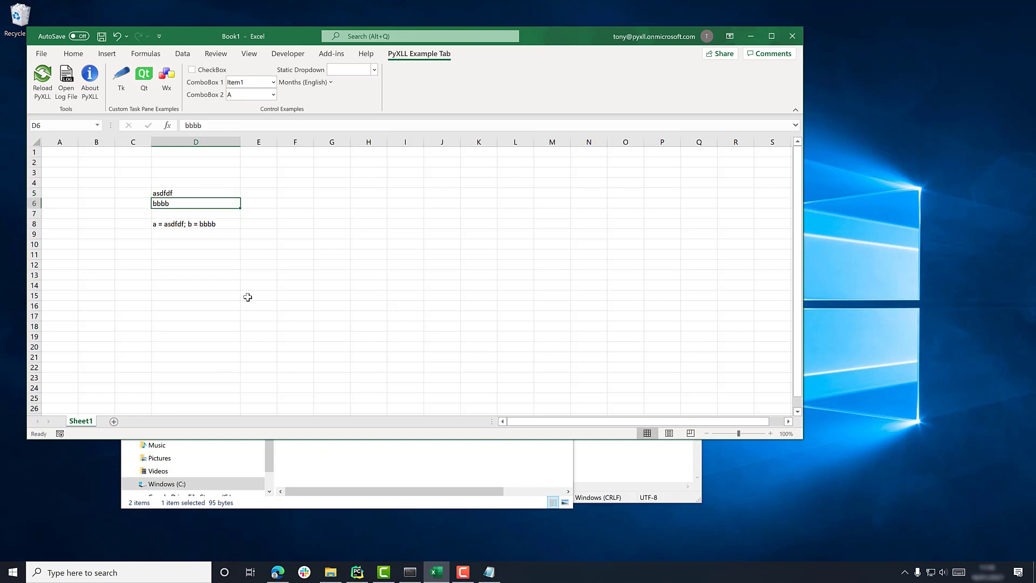
type("wefwefef")
key("Return")
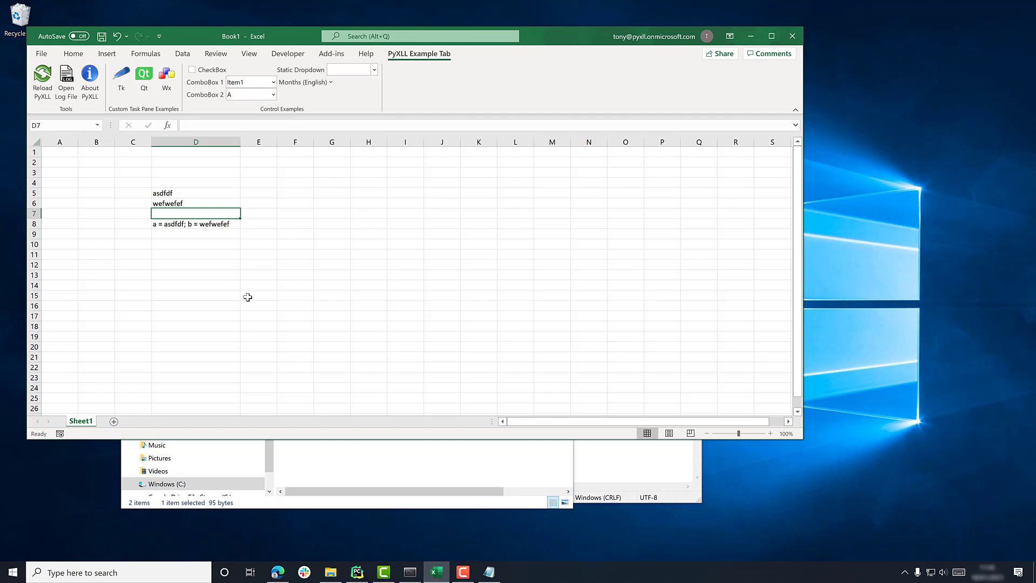
key("Down")
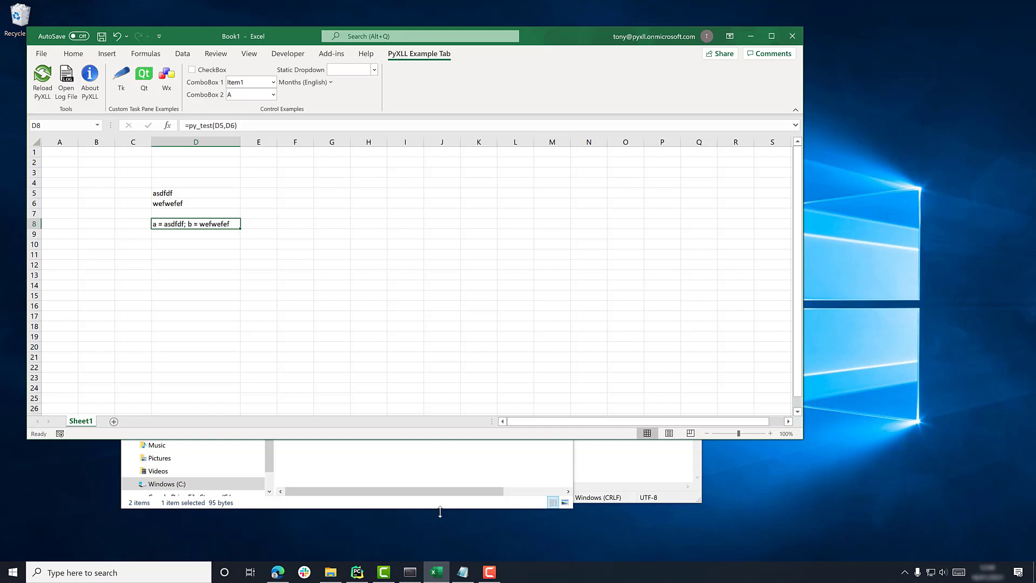
left_click(410, 570)
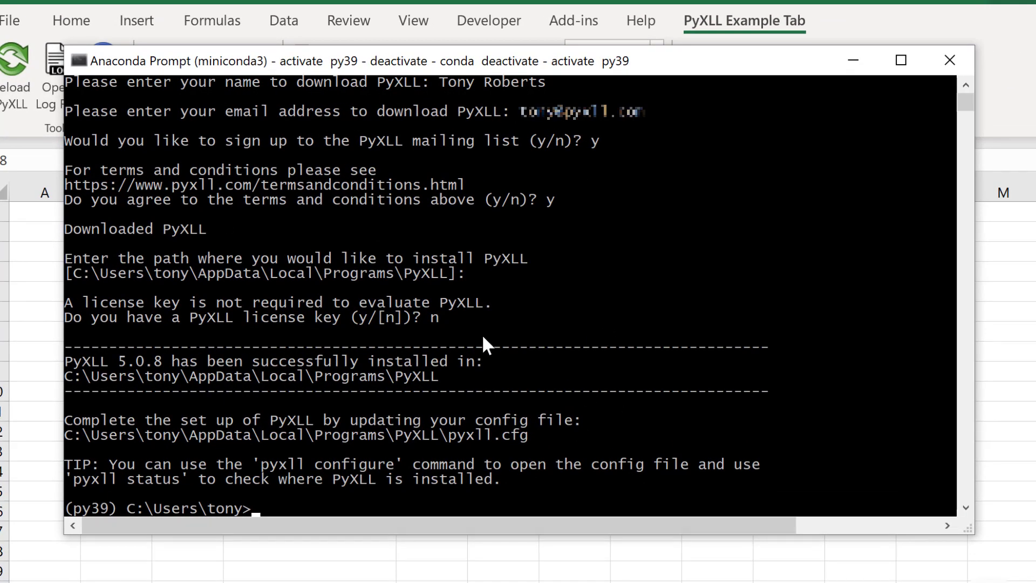
- Install pyxll-jupyter with pip in Anaconda Prompt
type("pip install p")
type("yxll-ju")
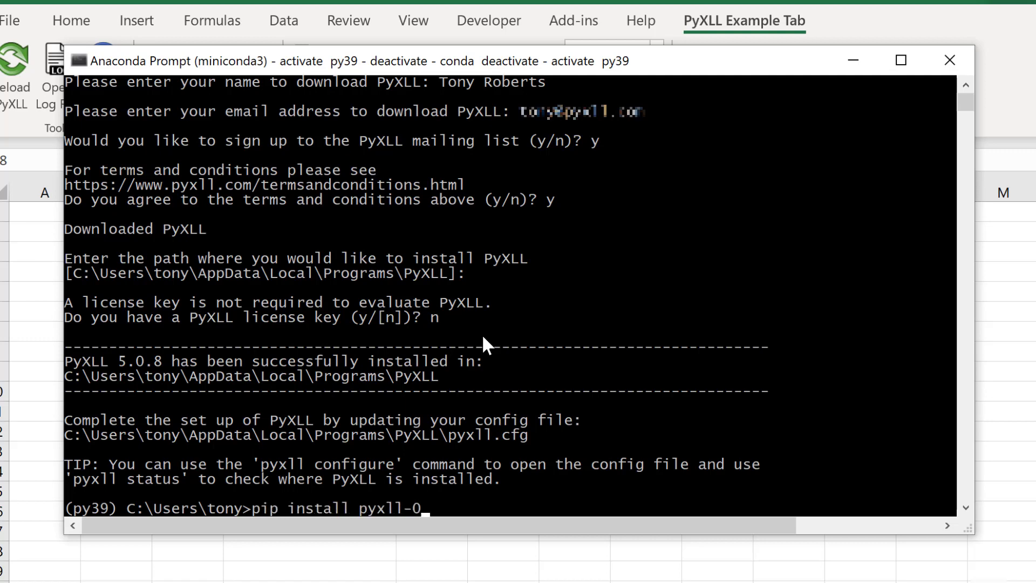
type("pyter")
key("Return")
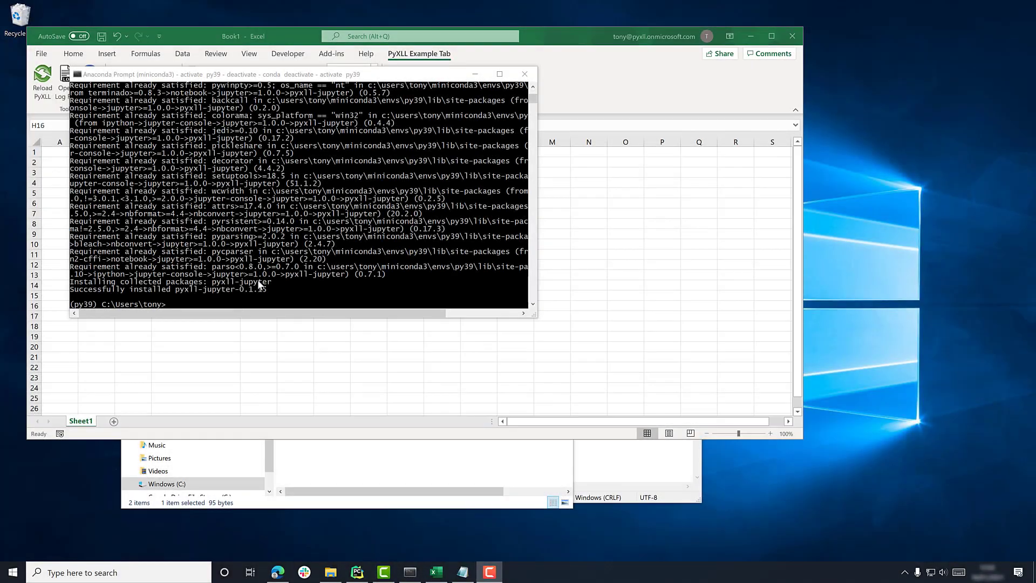
left_click(345, 293)
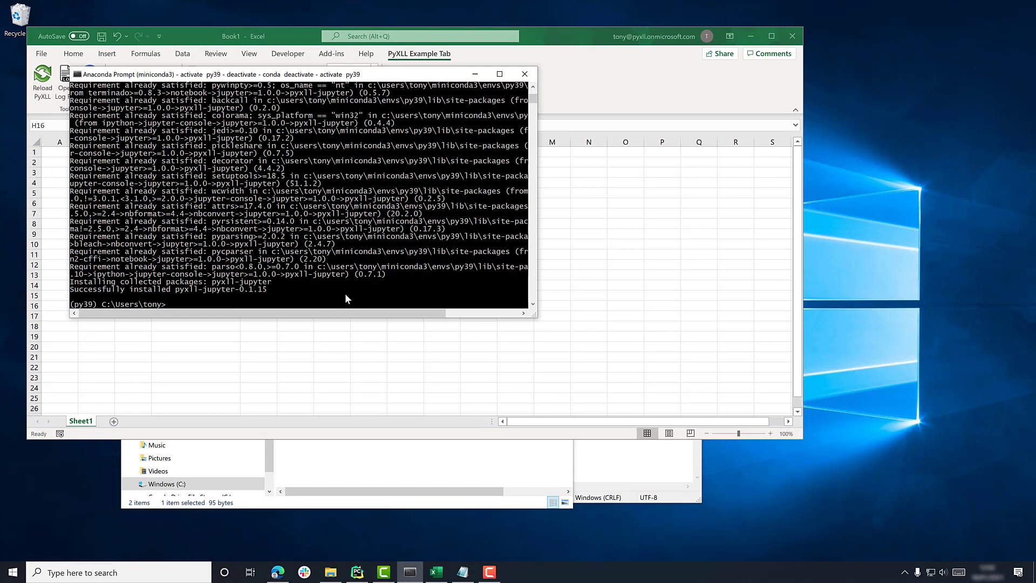
- Close Excel without saving, relaunch it via Windows Search, and open a blank workbook
left_click(605, 229)
left_click(793, 36)
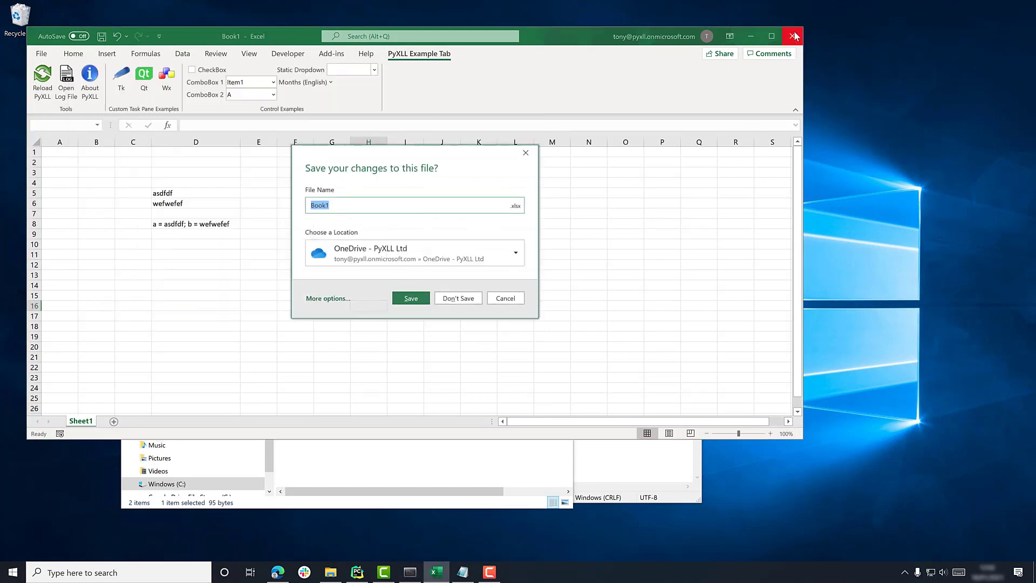
left_click(451, 299)
left_click(104, 573)
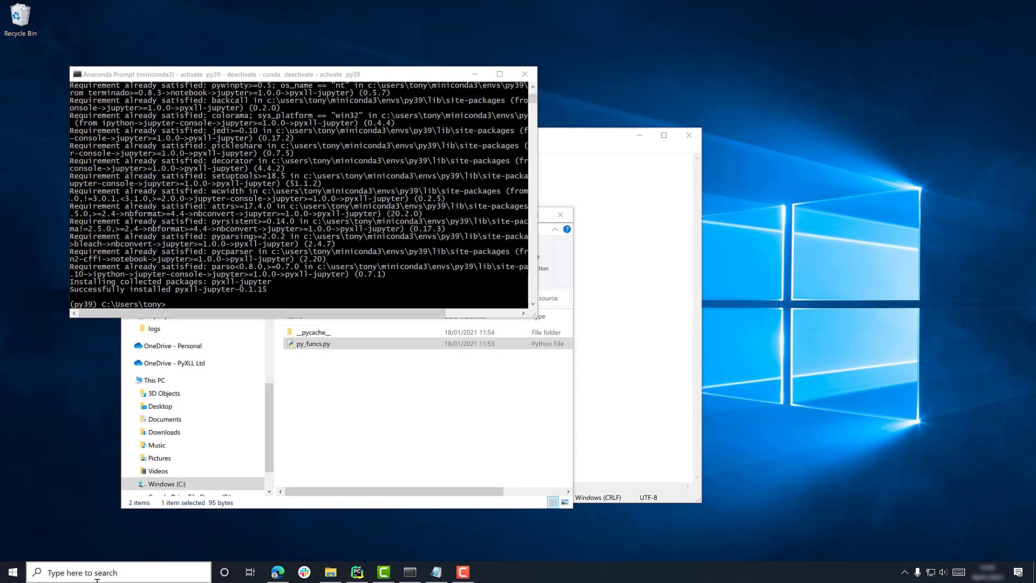
type("exc")
left_click(85, 275)
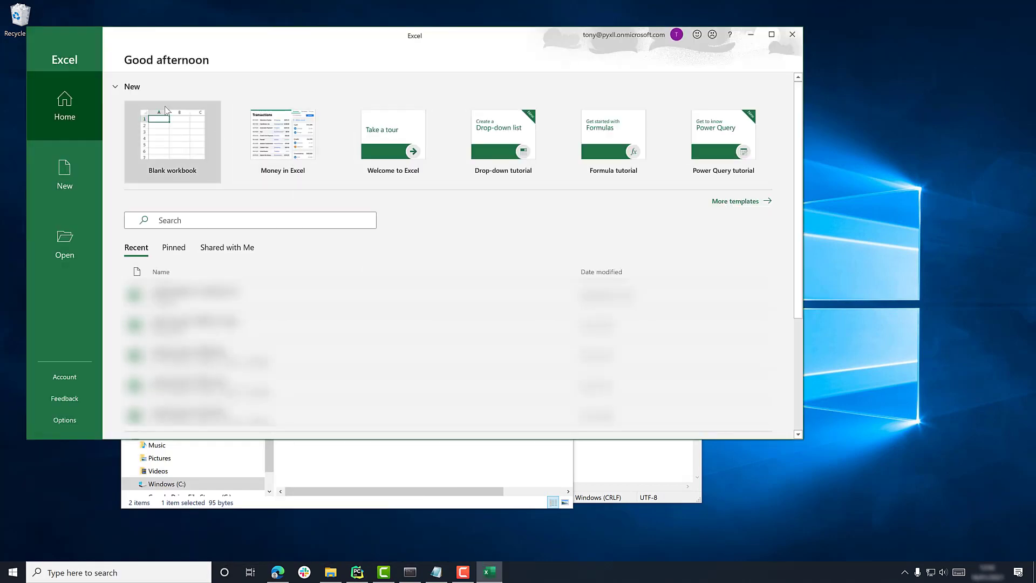
left_click(184, 135)
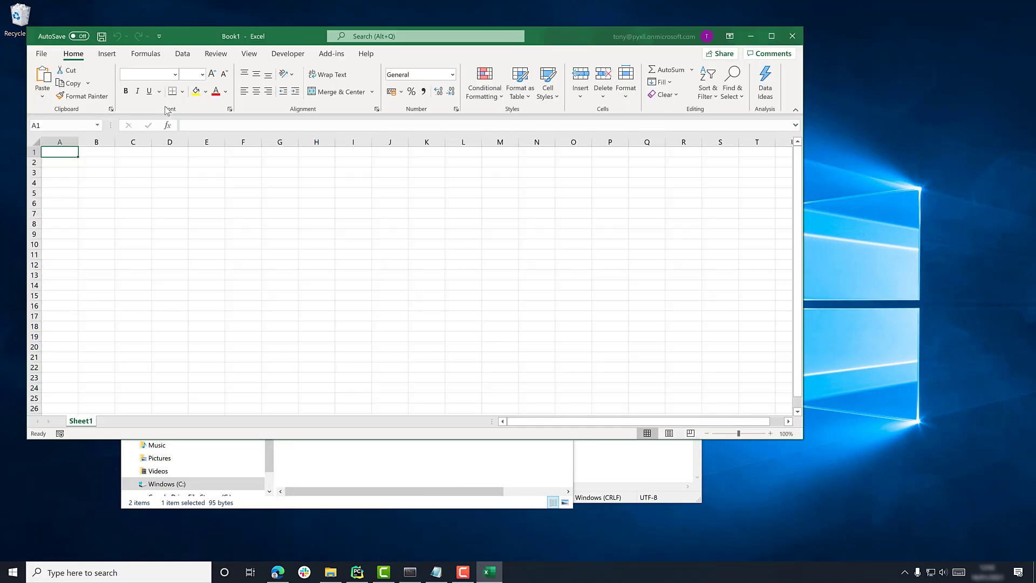
left_click(411, 57)
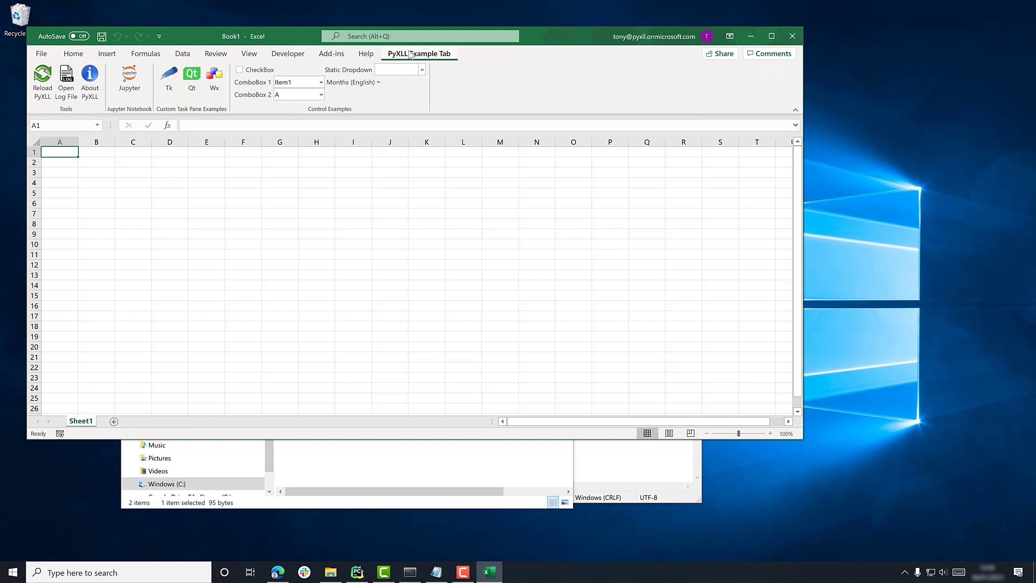
- Open the Jupyter panel from the PyXLL Example Tab and widen it beside the sheet
left_click(129, 76)
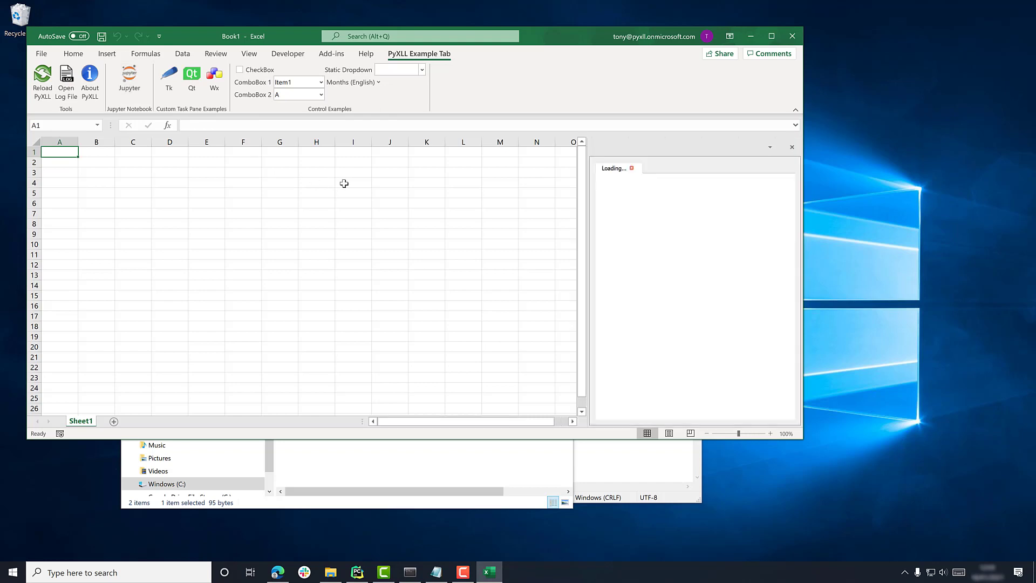
left_click_drag(588, 219, 453, 219)
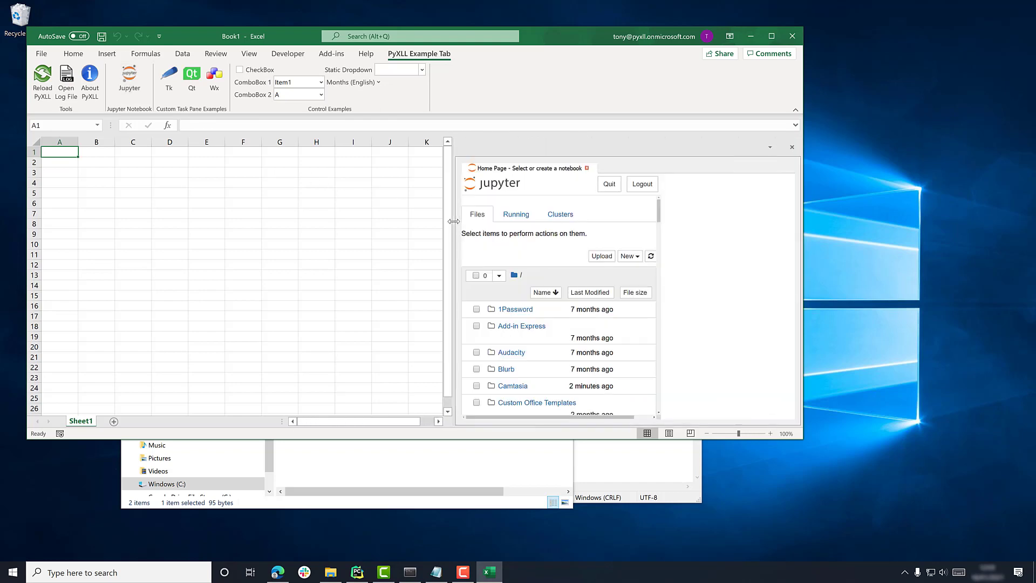
scroll(620, 338, "down", 3)
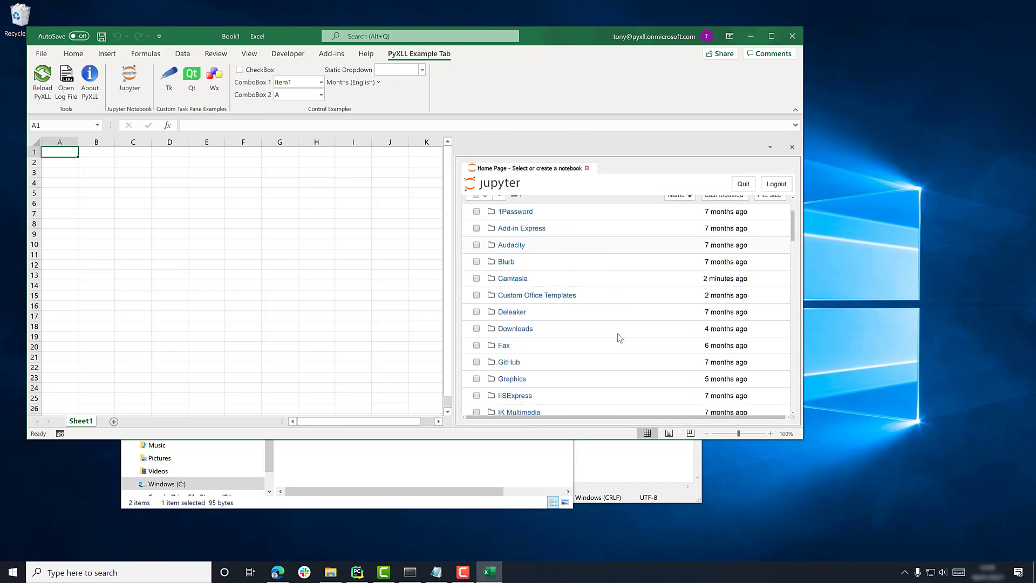
scroll(620, 337, "up", 4)
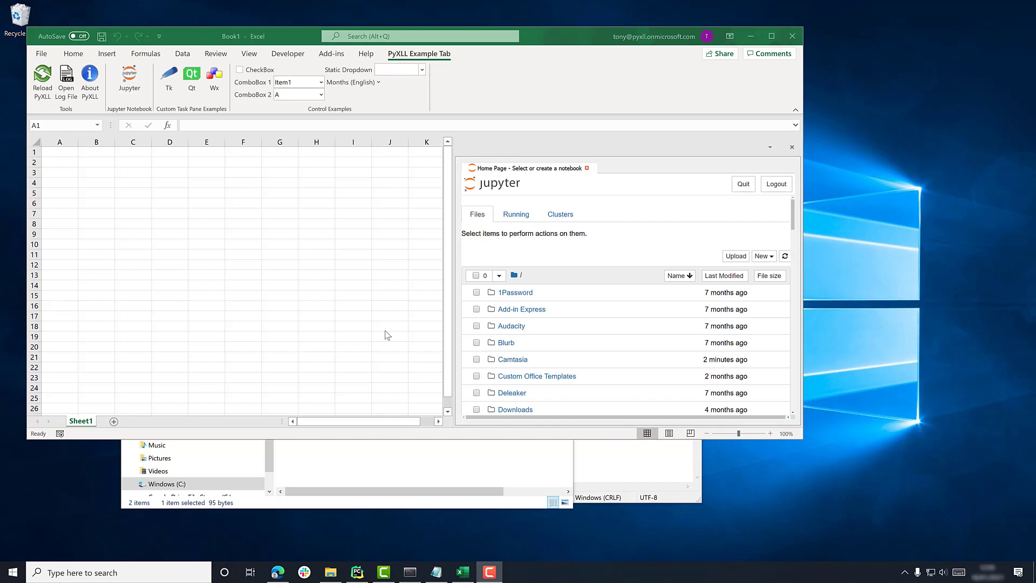
left_click(277, 572)
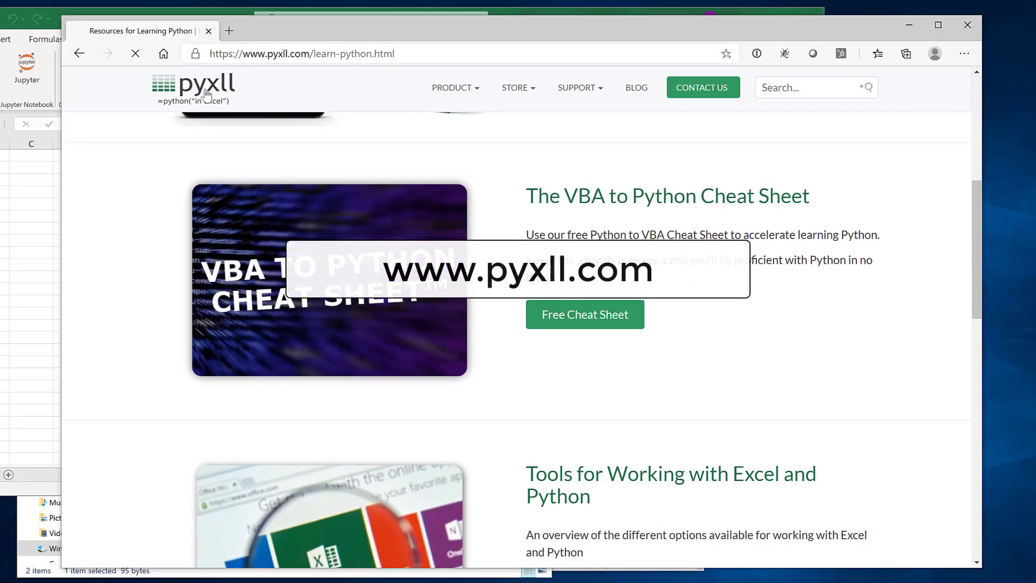
- Go from the pyxll.com home page via PRODUCT > Documentation to the User Guide
left_click(226, 170)
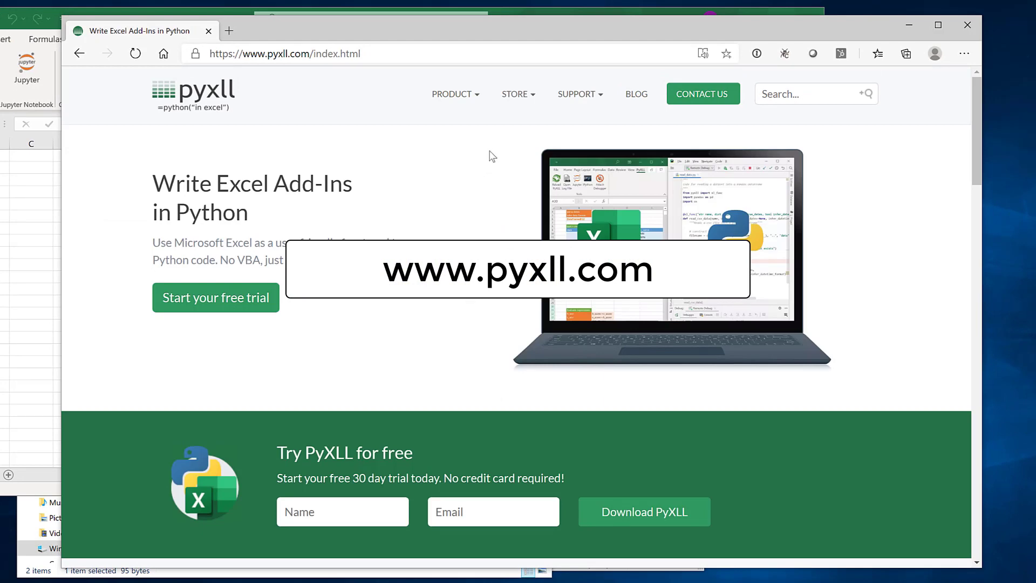
mouse_move(463, 96)
left_click(474, 183)
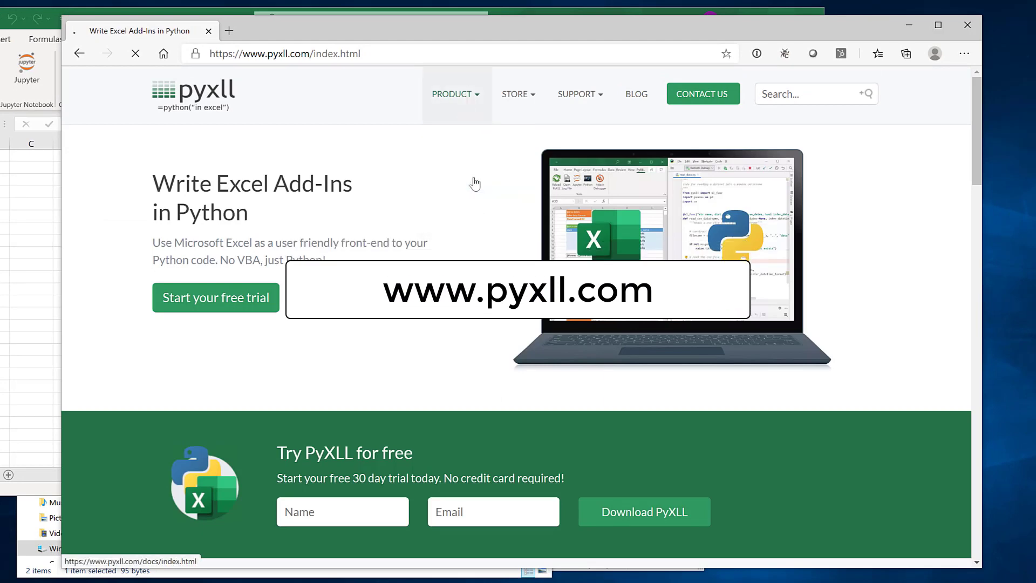
left_click(110, 257)
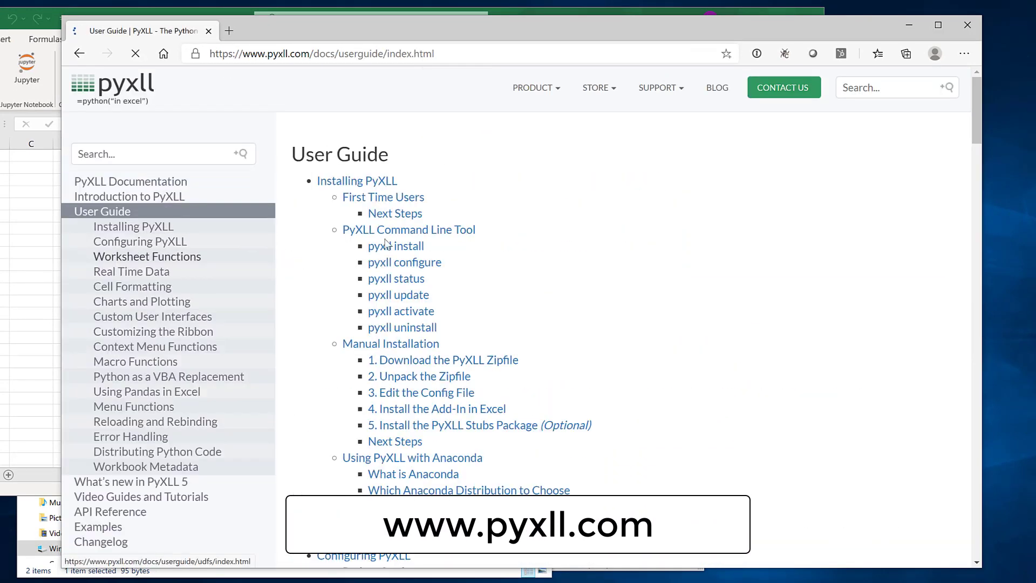
scroll(509, 300, "down", 15)
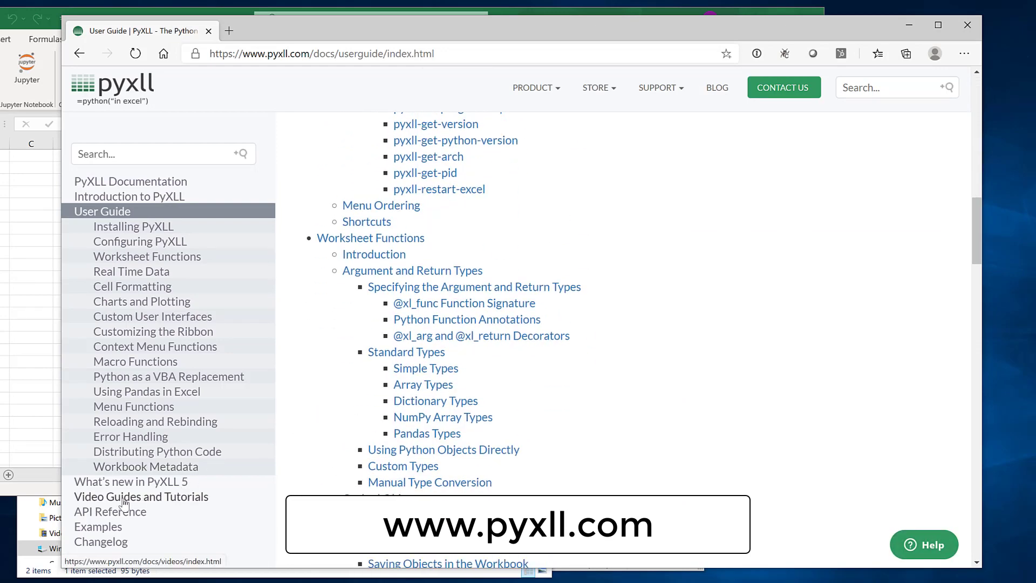